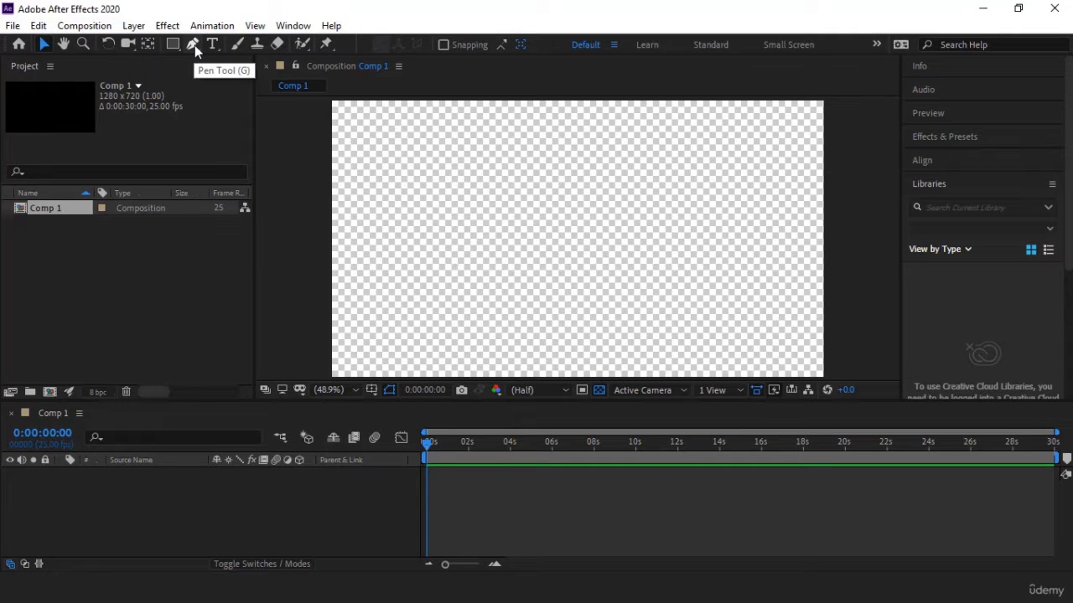
# Step: Draw a closed four-cornered shape with the Pen tool in the upper-right area of the composition
pyautogui.click(192, 45)
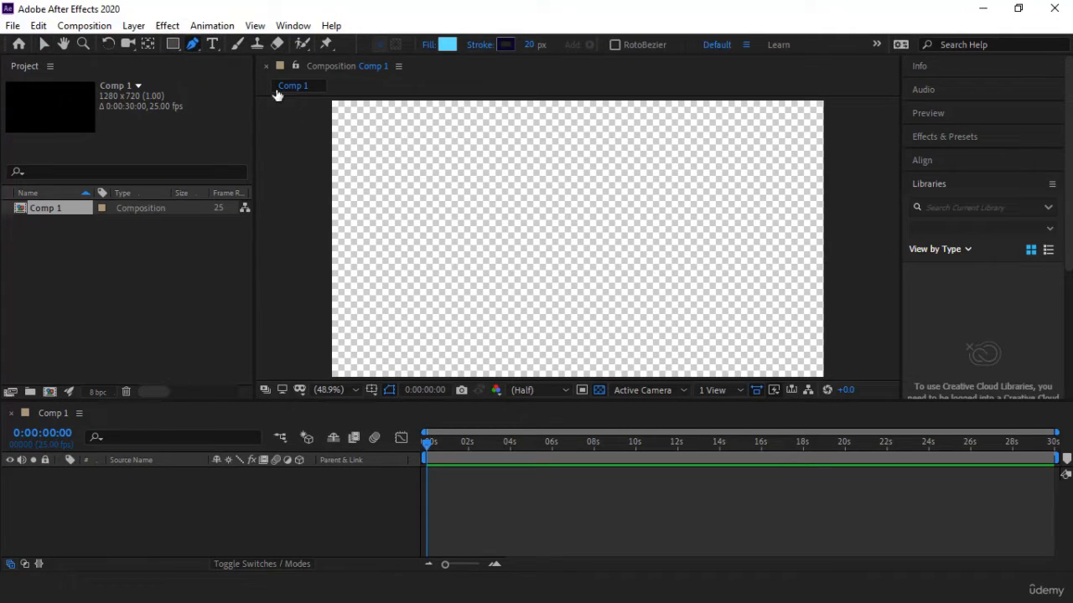
pyautogui.click(782, 130)
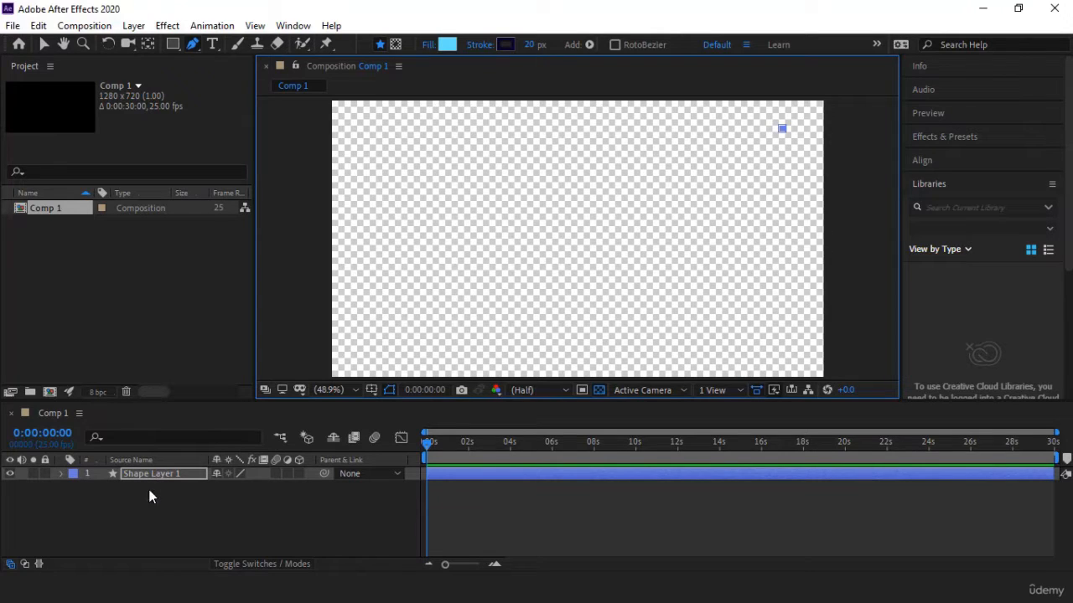
pyautogui.click(719, 128)
pyautogui.click(718, 186)
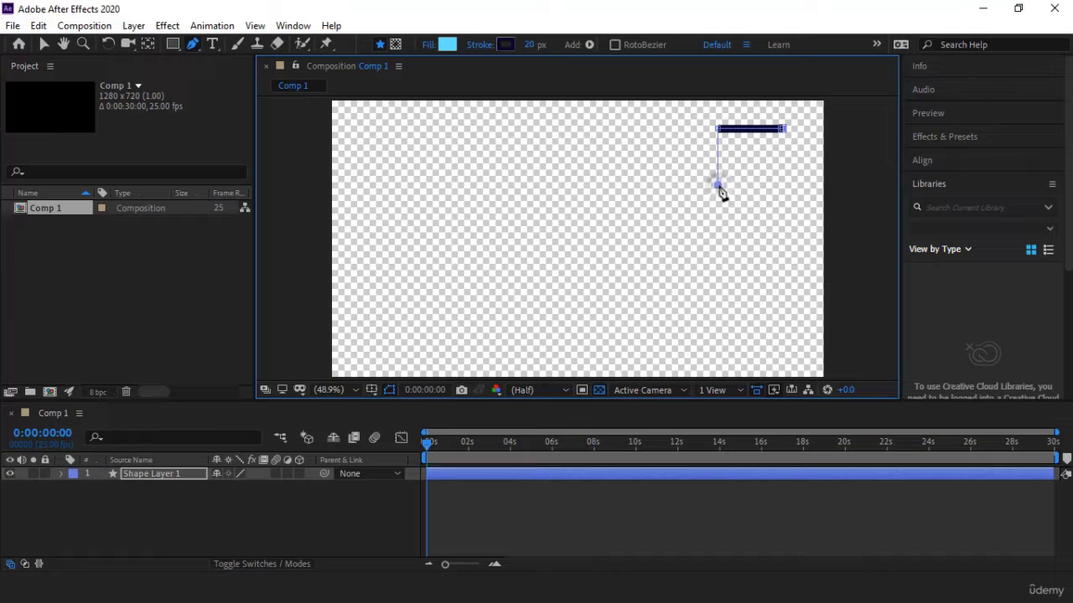
pyautogui.click(784, 185)
pyautogui.click(782, 129)
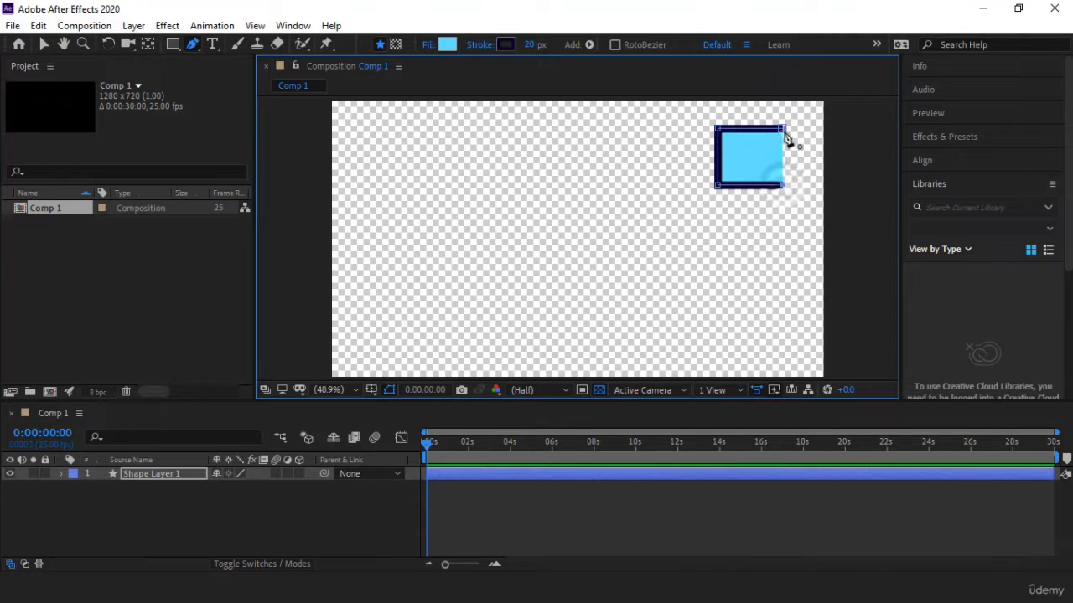
# Step: Add vertices midway along the left, top and right edges of the shape with the Add Vertex tool
pyautogui.click(194, 46)
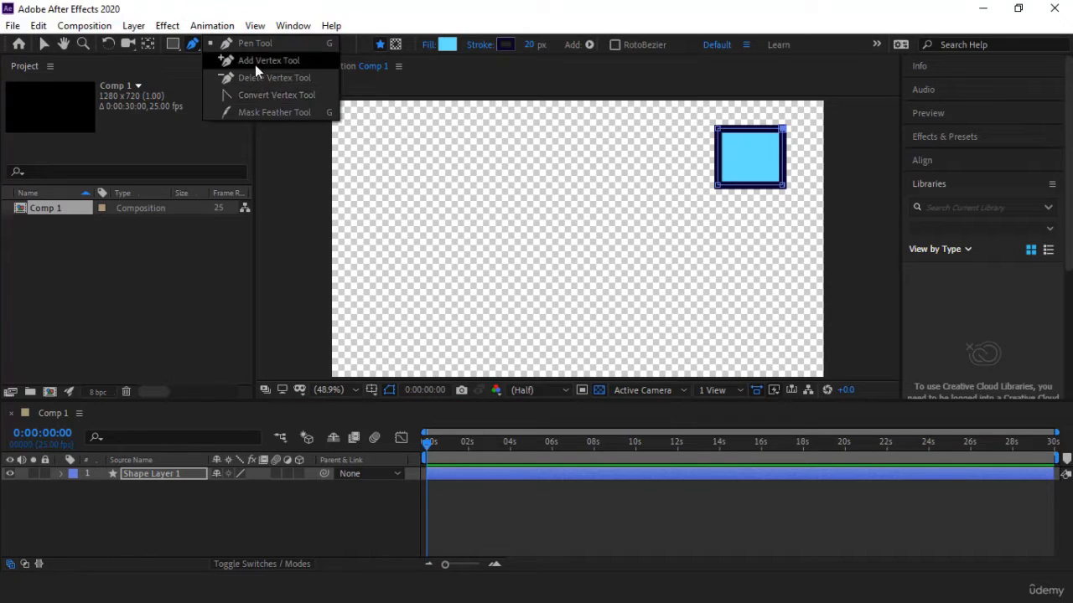
pyautogui.click(278, 64)
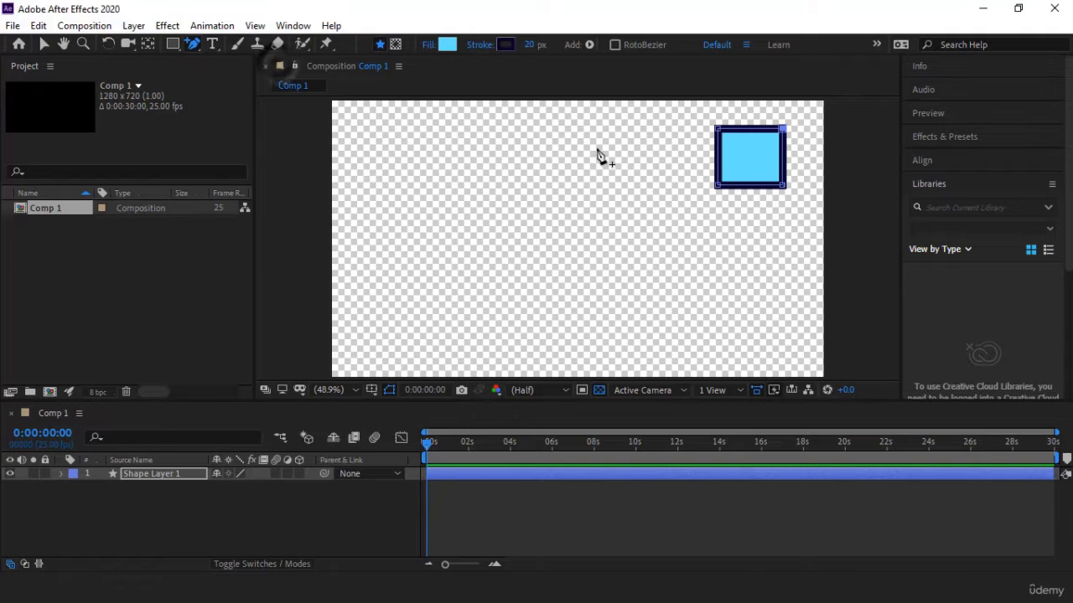
pyautogui.click(718, 155)
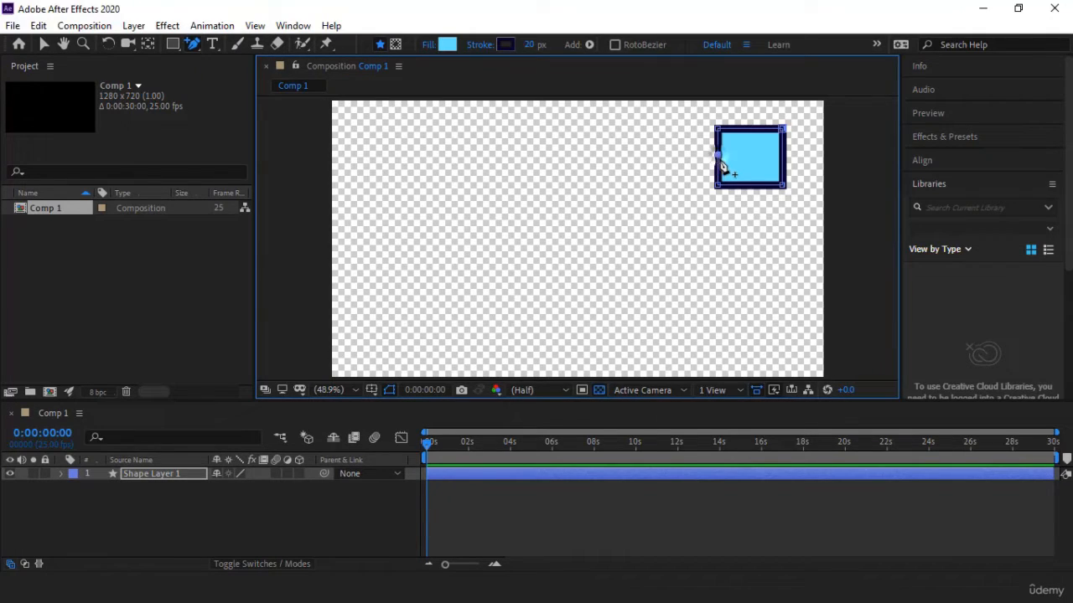
pyautogui.click(752, 129)
pyautogui.click(783, 158)
# Step: Remove the midpoint vertices on the left, top and right edges with the Delete Vertex tool
pyautogui.moveTo(197, 45); pyautogui.dragTo(262, 77)
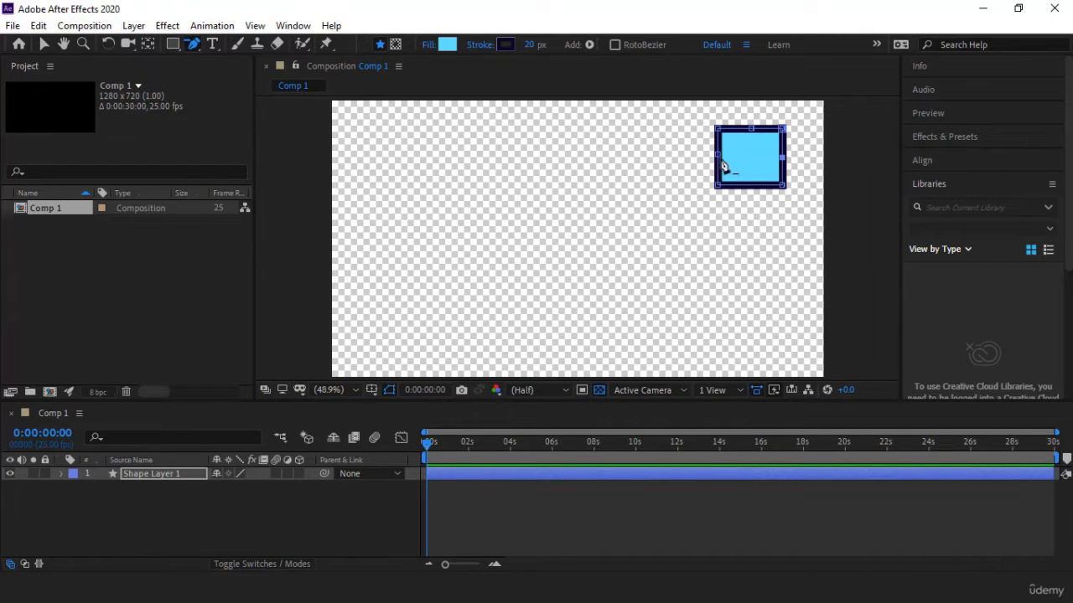
pyautogui.click(718, 155)
pyautogui.click(752, 129)
pyautogui.click(782, 158)
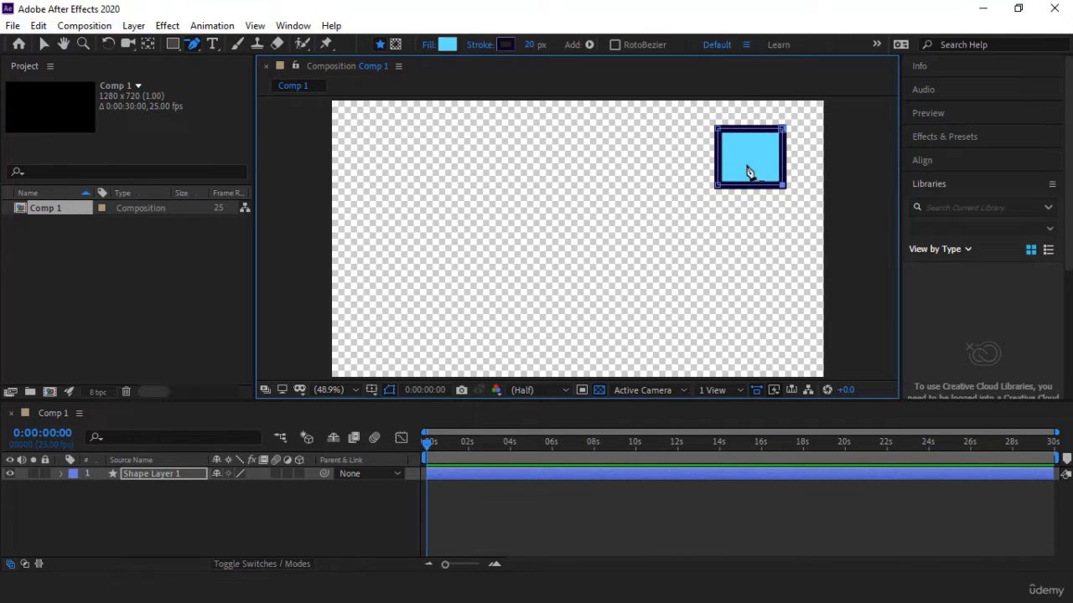
# Step: Round the shape's top-left corner with the Convert Vertex tool and reshape the curve using its individual direction handles
pyautogui.moveTo(197, 45); pyautogui.dragTo(259, 98)
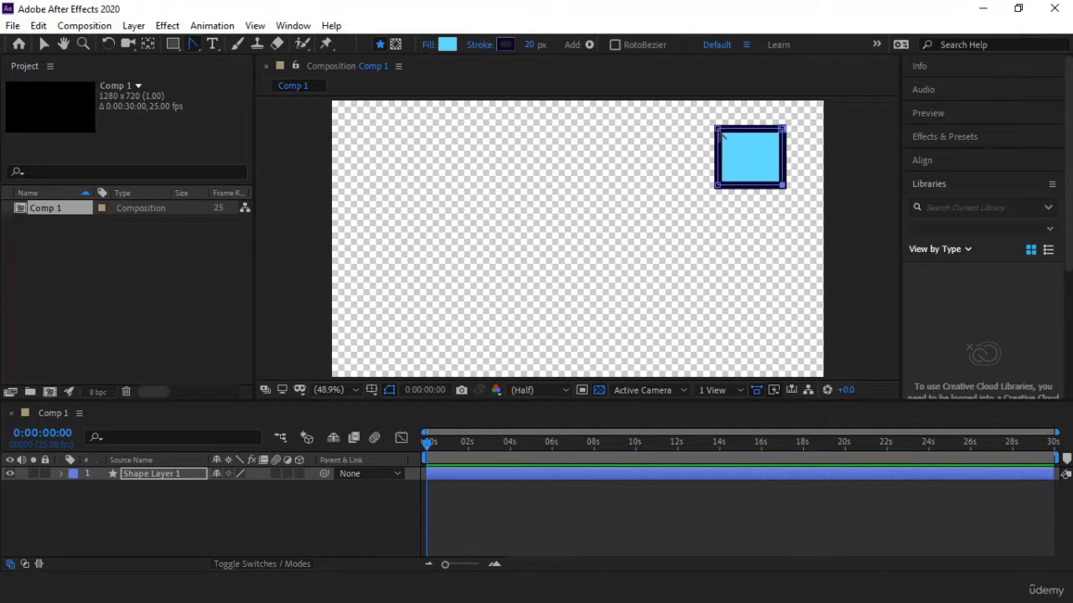
pyautogui.moveTo(722, 133); pyautogui.dragTo(733, 131)
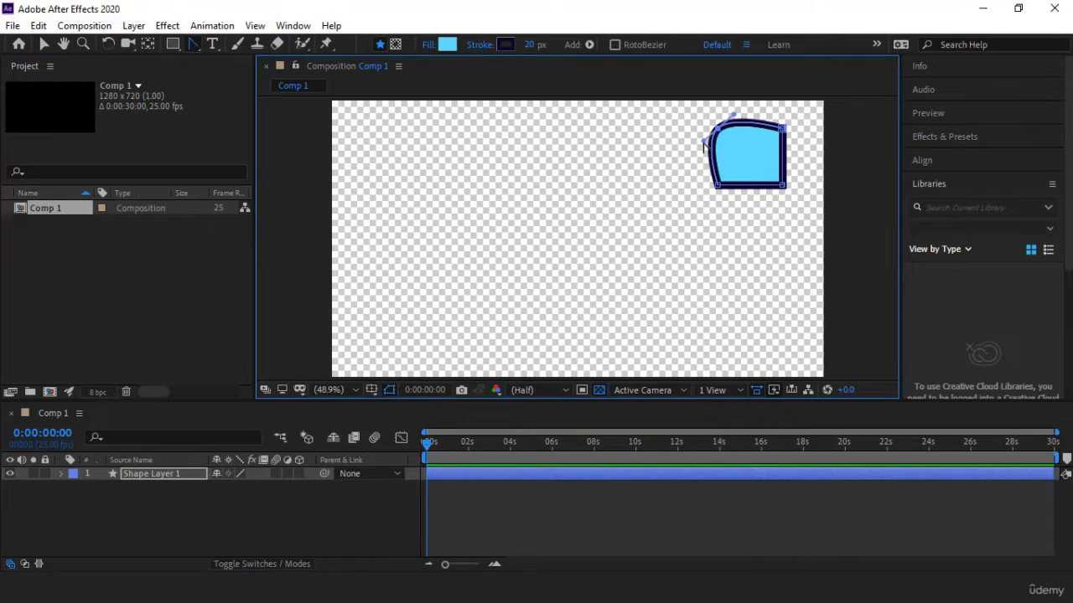
pyautogui.moveTo(704, 144)
pyautogui.mouseDown()
pyautogui.moveTo(696, 134)
pyautogui.moveTo(695, 160)
pyautogui.moveTo(676, 146)
pyautogui.moveTo(685, 157)
pyautogui.moveTo(696, 131)
pyautogui.moveTo(683, 139)
pyautogui.moveTo(695, 159)
pyautogui.moveTo(714, 149)
pyautogui.moveTo(695, 132)
pyautogui.moveTo(696, 158)
pyautogui.moveTo(685, 144)
pyautogui.moveTo(711, 141)
pyautogui.moveTo(689, 154)
pyautogui.mouseUp()
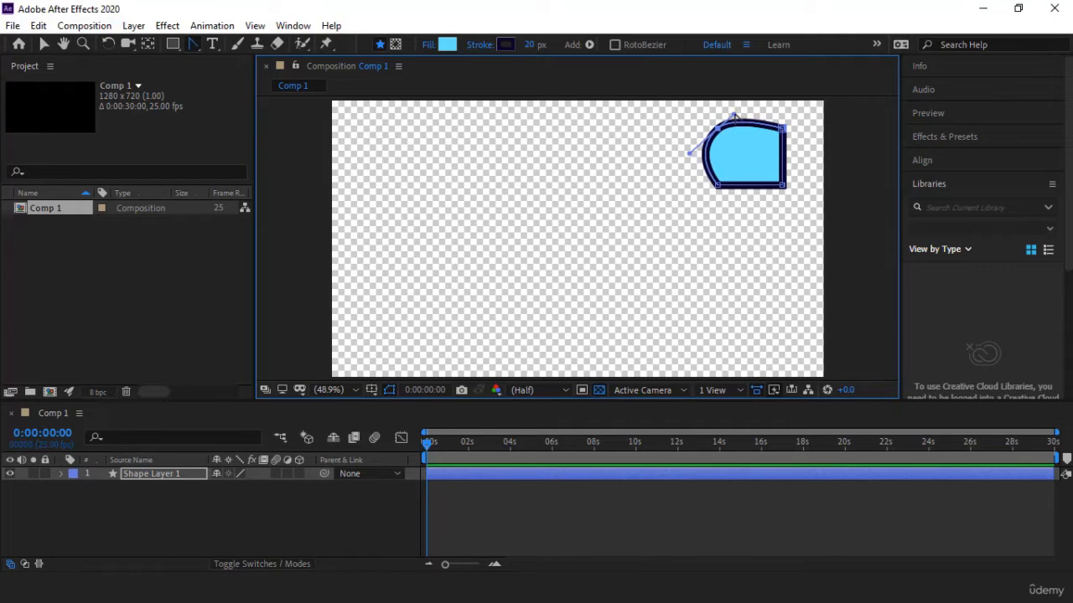
pyautogui.moveTo(744, 120); pyautogui.dragTo(743, 105)
# Step: Undo the individual handle edits and pull both handles of the top-left vertex outward together for a larger curve
pyautogui.hotkey('ctrl', 'z')
pyautogui.hotkey('ctrl', 'z')
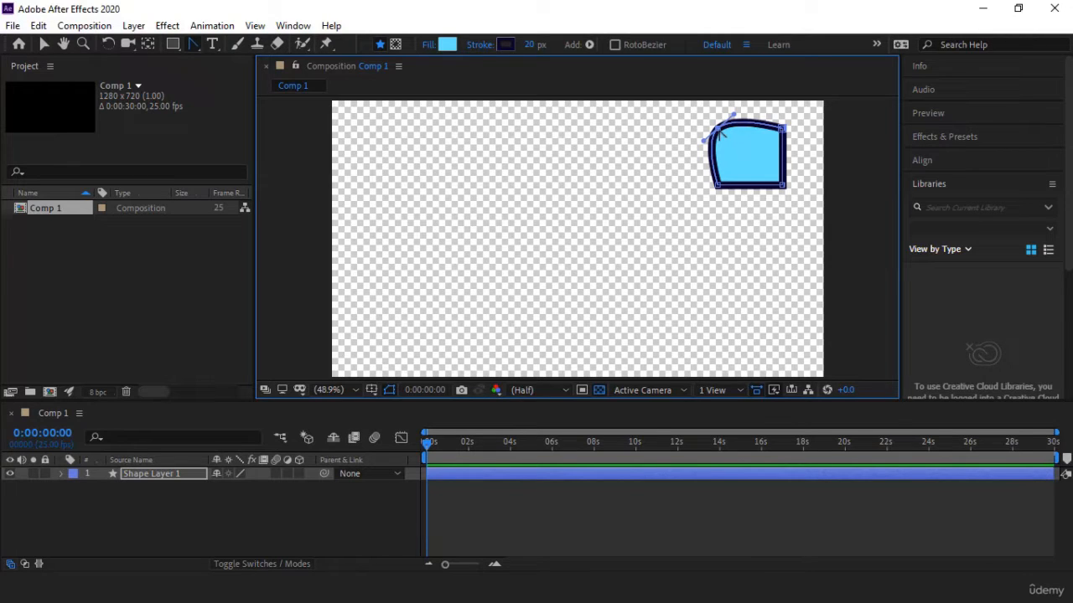
pyautogui.moveTo(719, 133); pyautogui.dragTo(691, 155)
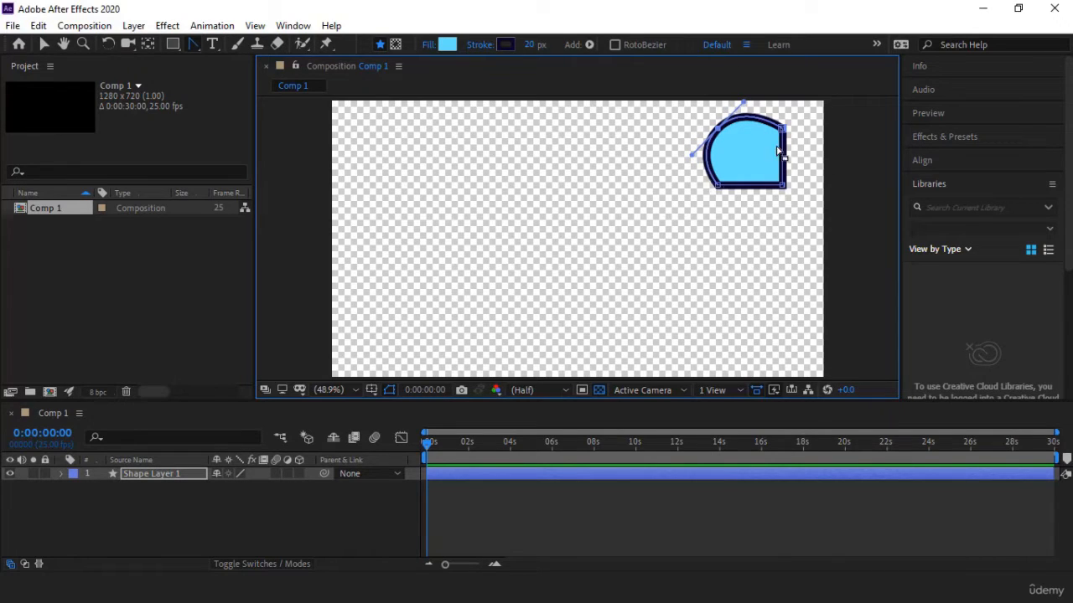
# Step: Open the shape's path along its bottom edge by turning off the Closed option, and undo that change
pyautogui.click(44, 43)
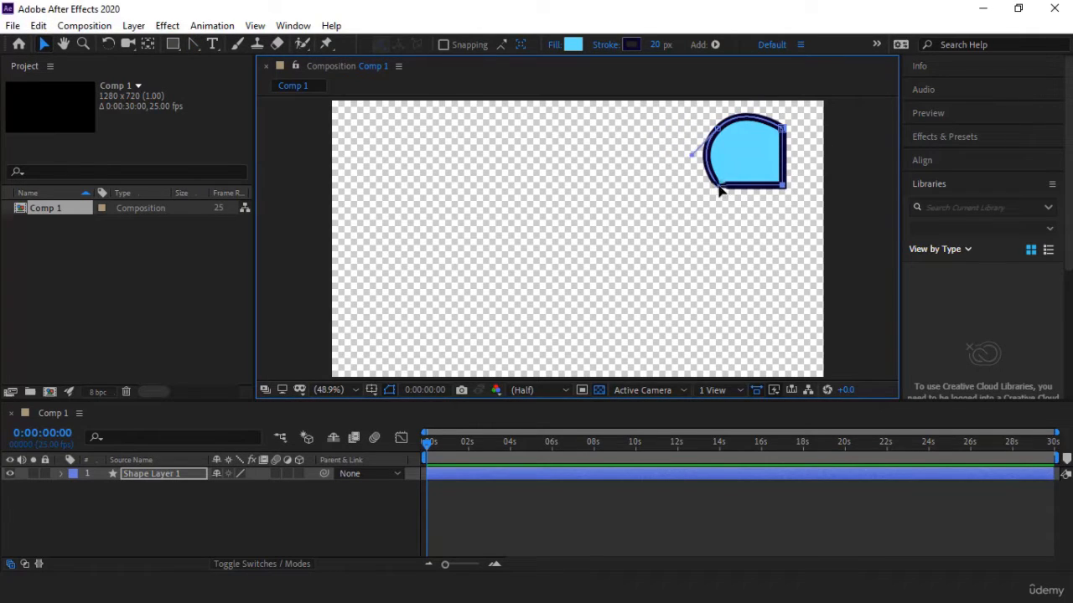
pyautogui.click(715, 188)
pyautogui.click(782, 186)
pyautogui.keyDown('shift'); pyautogui.click(719, 186); pyautogui.keyUp('shift')
pyautogui.rightClick(717, 186)
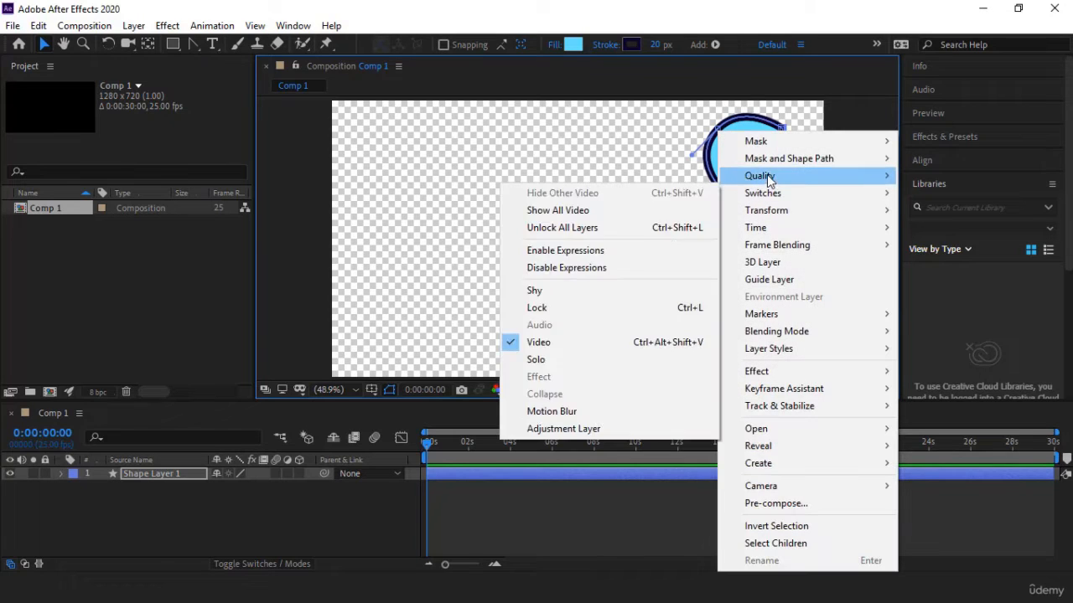
pyautogui.moveTo(771, 165)
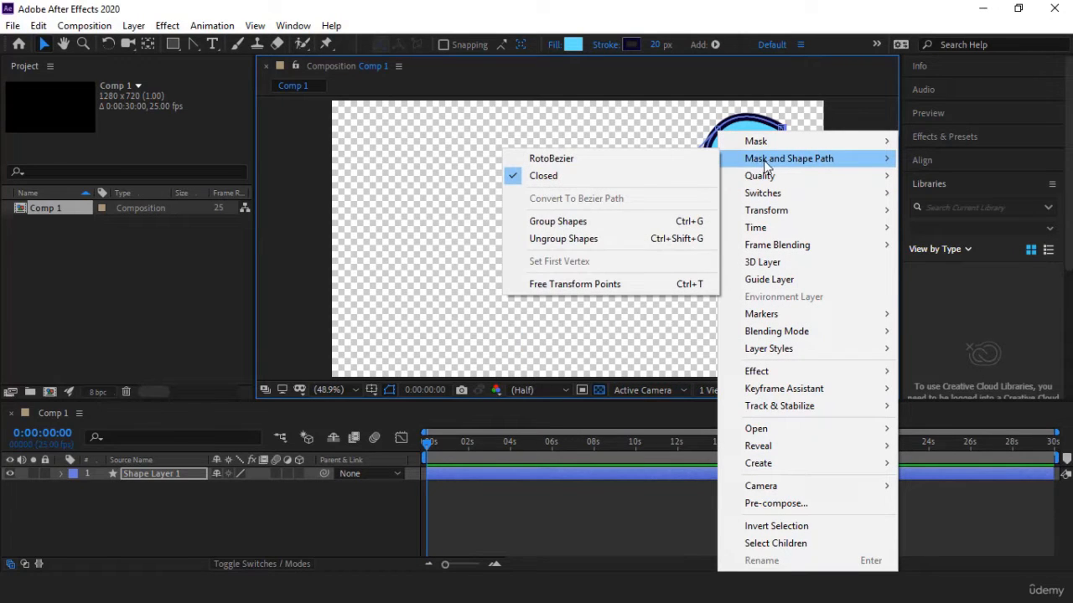
pyautogui.click(543, 178)
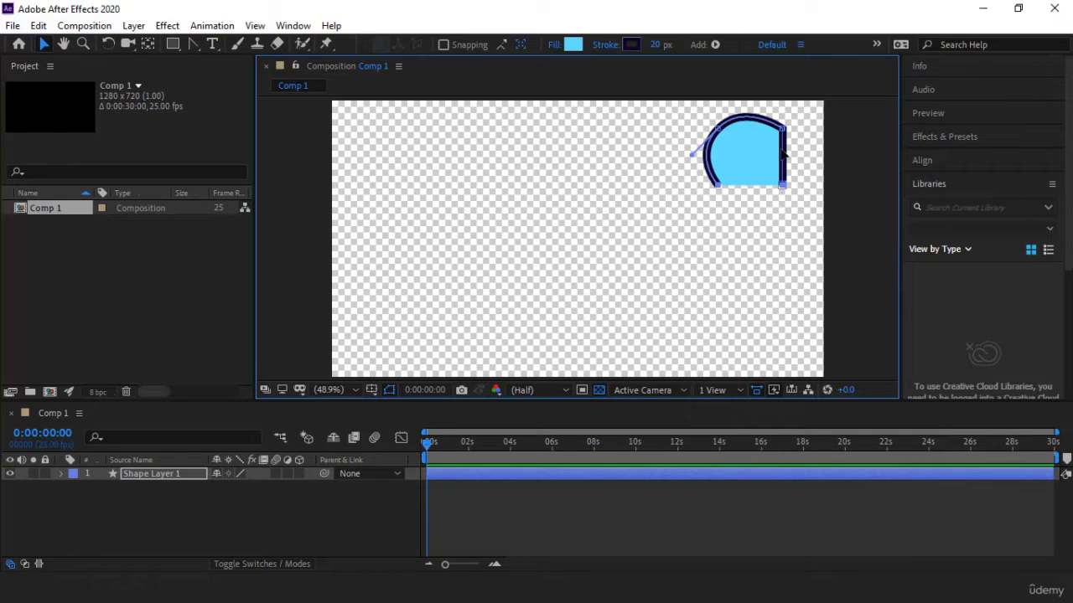
pyautogui.hotkey('ctrl', 'z')
# Step: Convert the shape's curved top-left vertex back to a sharp corner and deselect the shape
pyautogui.click(197, 44)
pyautogui.click(718, 129)
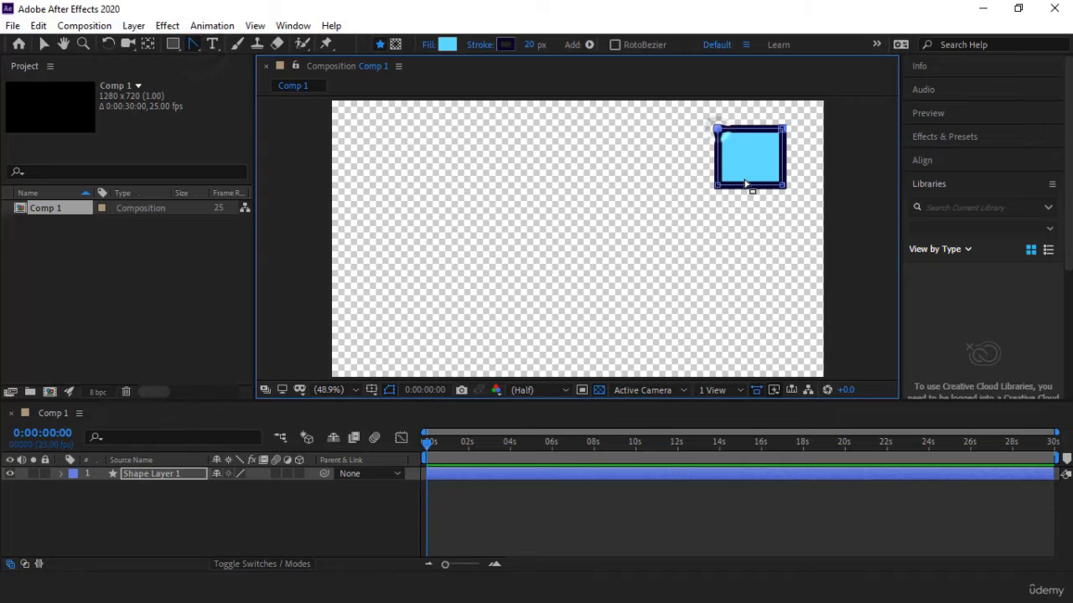
pyautogui.click(44, 44)
pyautogui.click(614, 267)
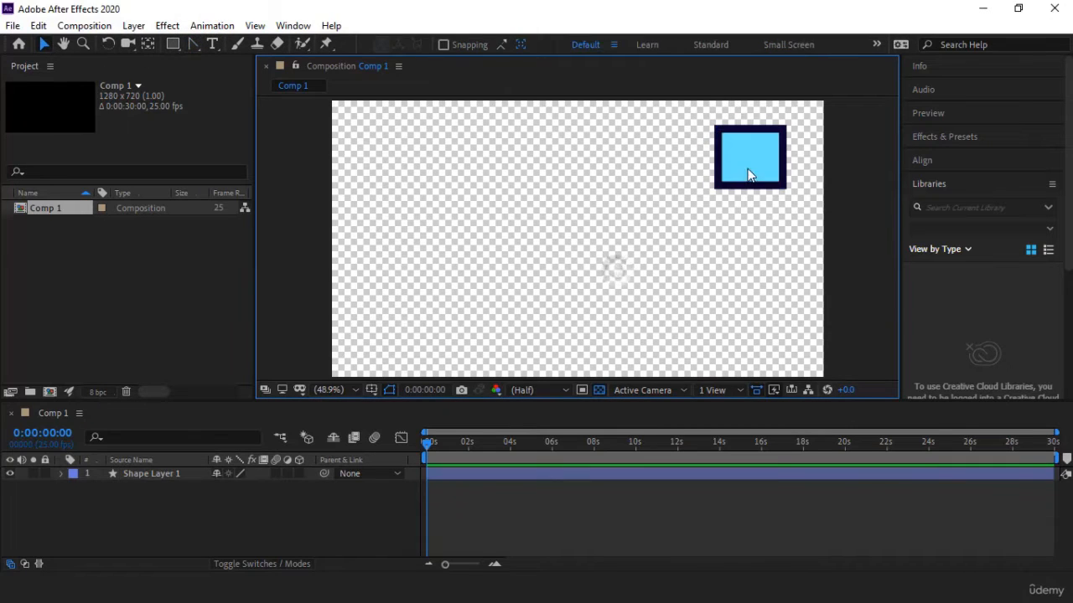
# Step: With Shape Layer 1 selected, draw a second rectangle inside that layer with the Rectangle tool, left of the existing shape
pyautogui.moveTo(195, 44); pyautogui.dragTo(236, 51)
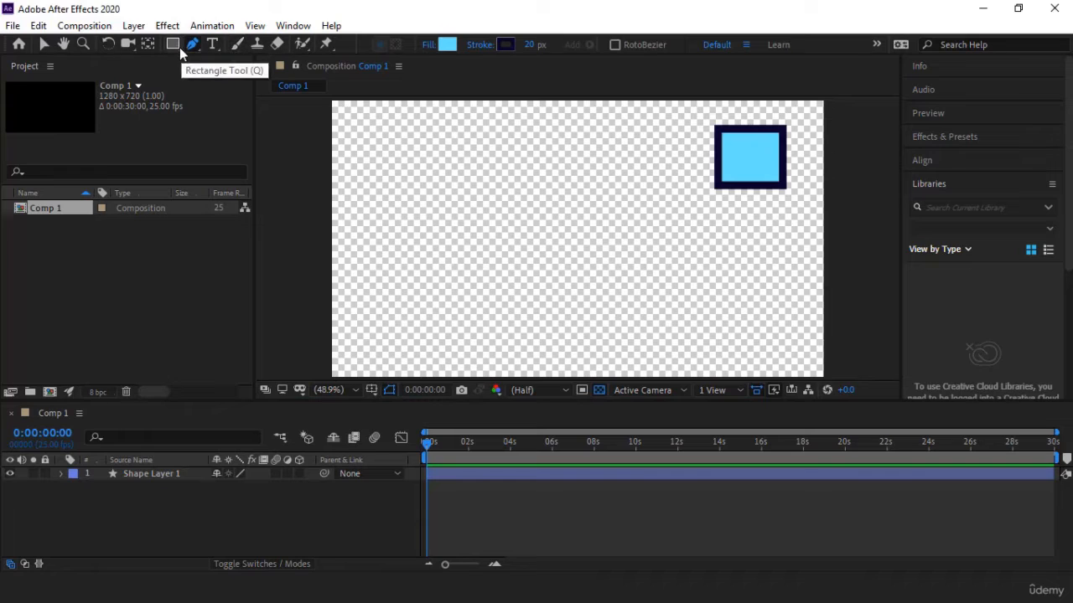
pyautogui.moveTo(173, 50); pyautogui.dragTo(231, 45)
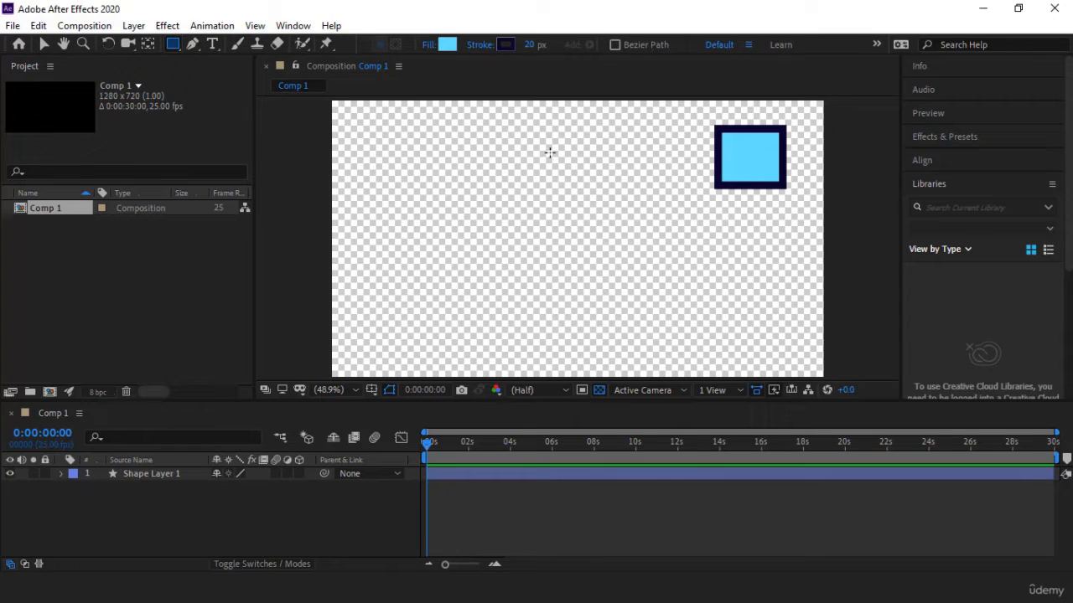
pyautogui.click(152, 477)
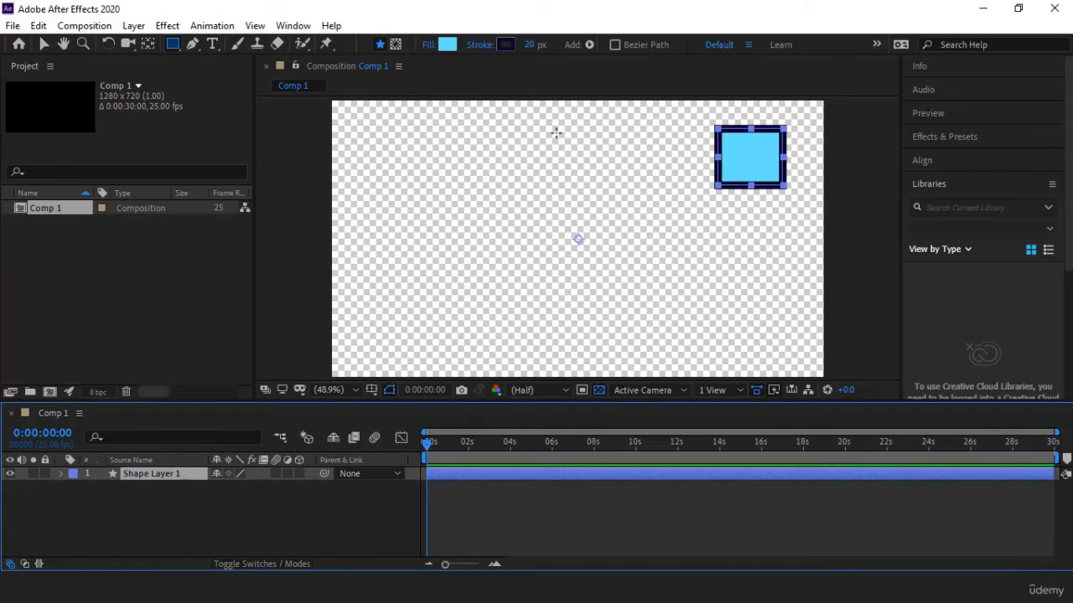
pyautogui.moveTo(558, 129); pyautogui.dragTo(478, 198)
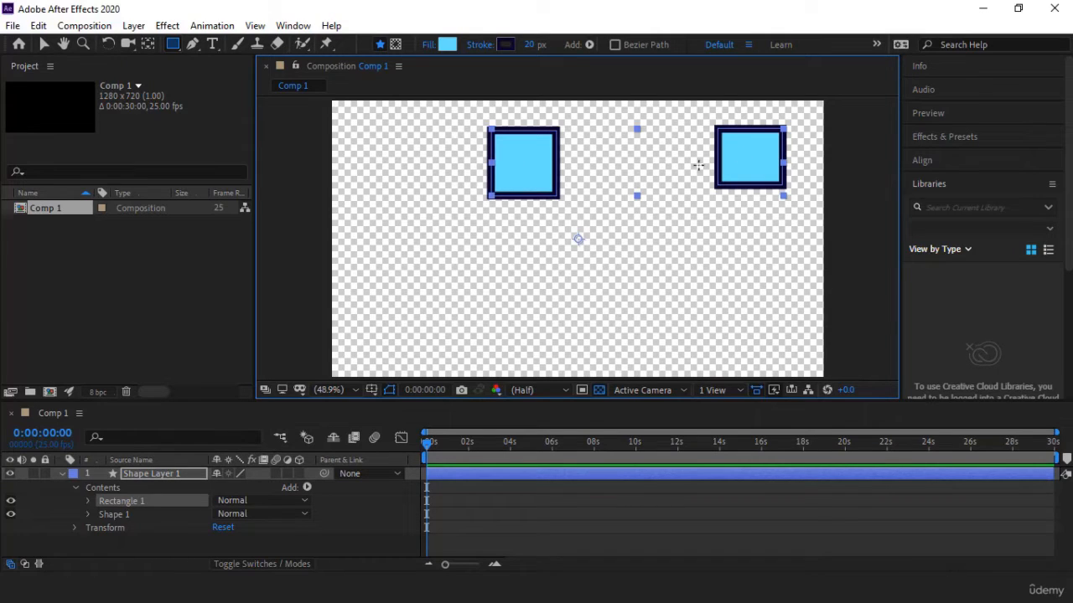
# Step: Delete Rectangle 1 from the contents of Shape Layer 1 and collapse the layer
pyautogui.click(126, 503)
pyautogui.press('Delete')
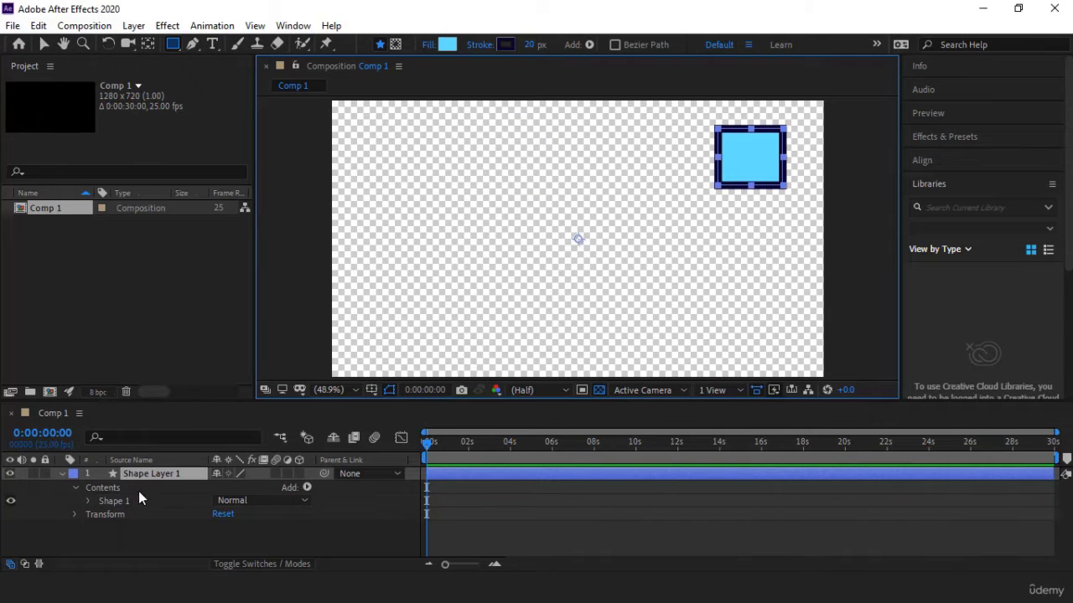
pyautogui.click(62, 476)
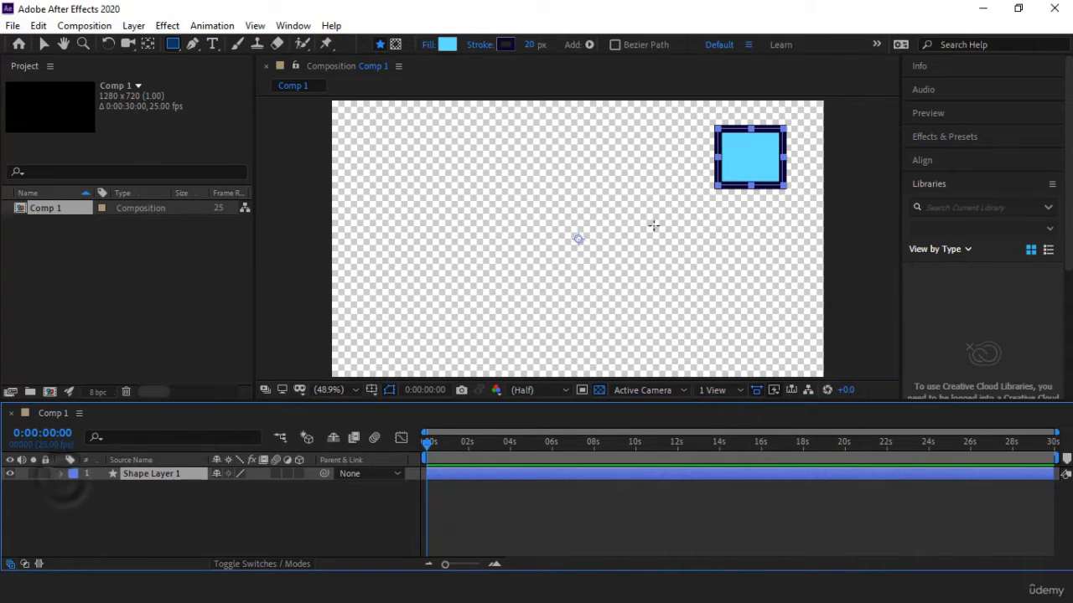
# Step: With no layer selected, draw a near-square rectangle on a new shape layer, left of the pen-drawn shape
pyautogui.click(188, 506)
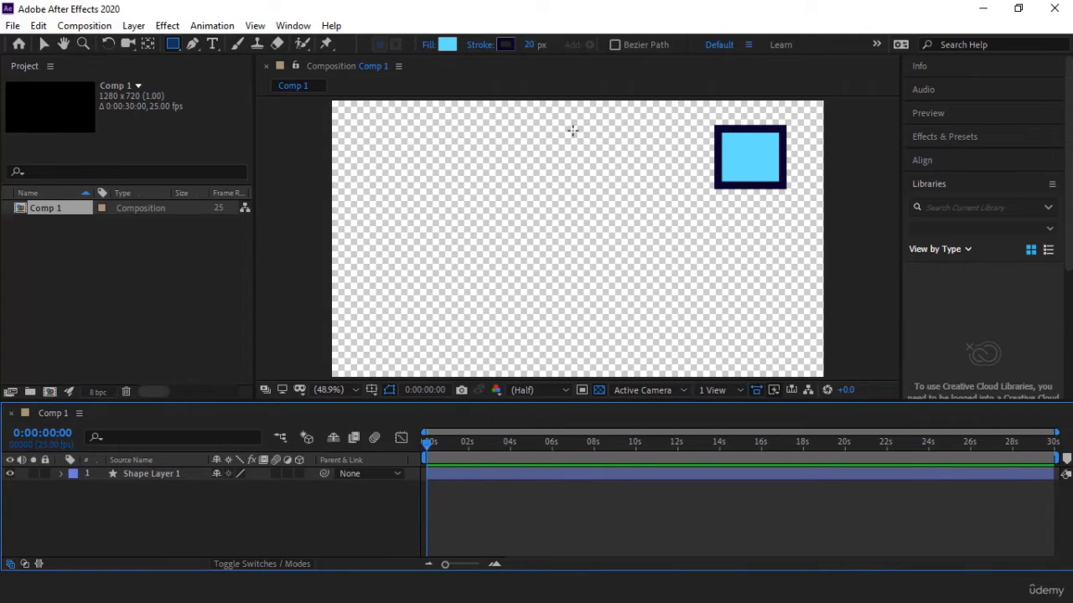
pyautogui.moveTo(574, 127); pyautogui.dragTo(520, 194)
pyautogui.moveTo(566, 149); pyautogui.dragTo(528, 187)
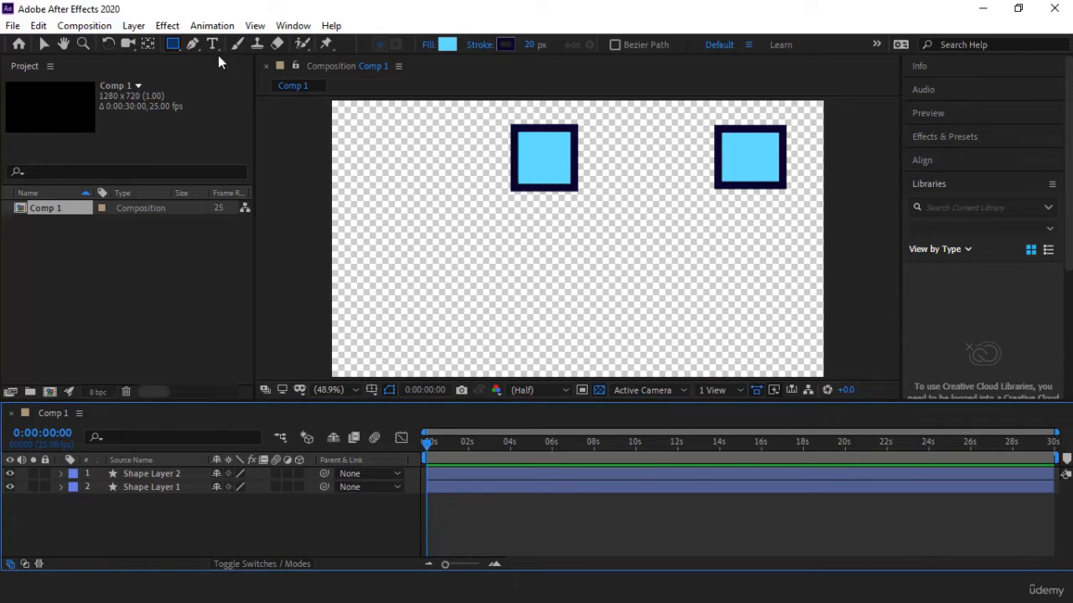
# Step: Round the top-left corner of the pen-drawn shape in Shape Layer 1 with the Convert Vertex tool
pyautogui.click(192, 43)
pyautogui.click(151, 487)
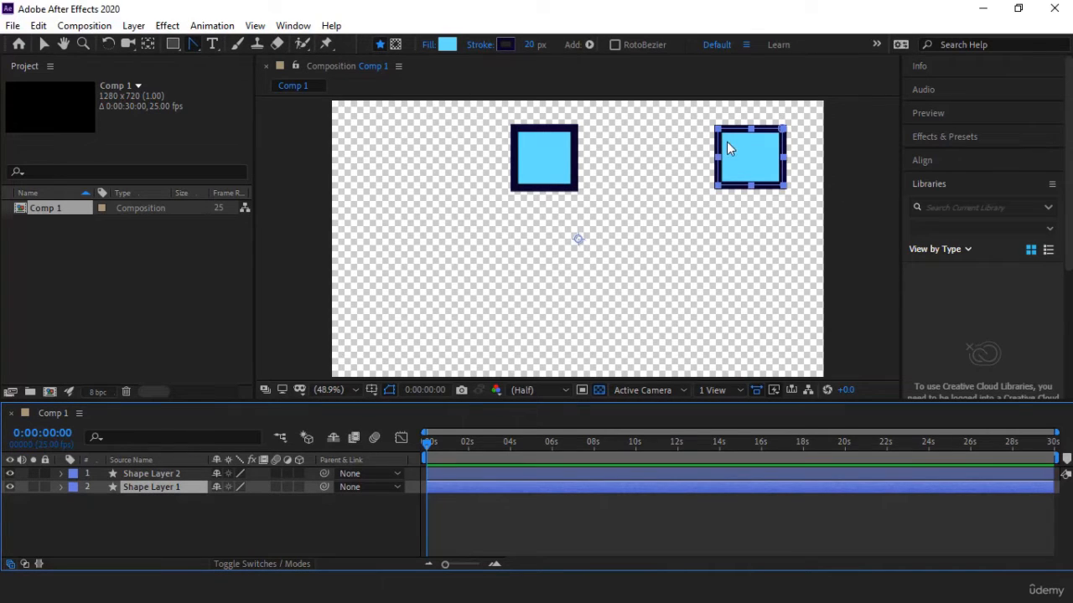
pyautogui.moveTo(723, 137); pyautogui.dragTo(726, 157)
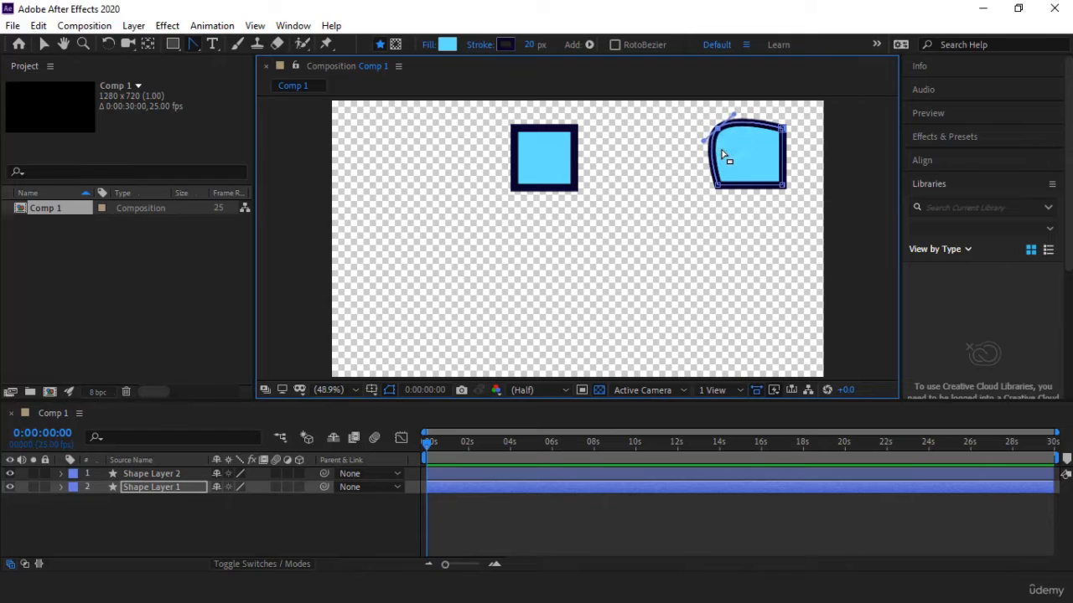
# Step: Try to convert the top-left corner of the rectangle in Shape Layer 2 with the Convert Vertex tool
pyautogui.click(167, 473)
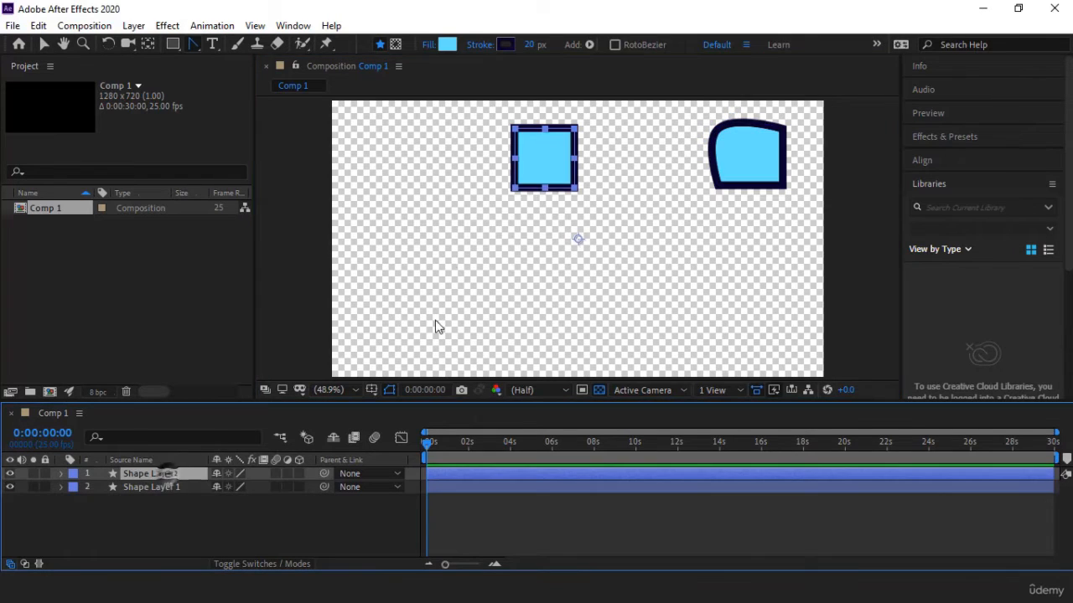
pyautogui.click(194, 45)
pyautogui.click(516, 131)
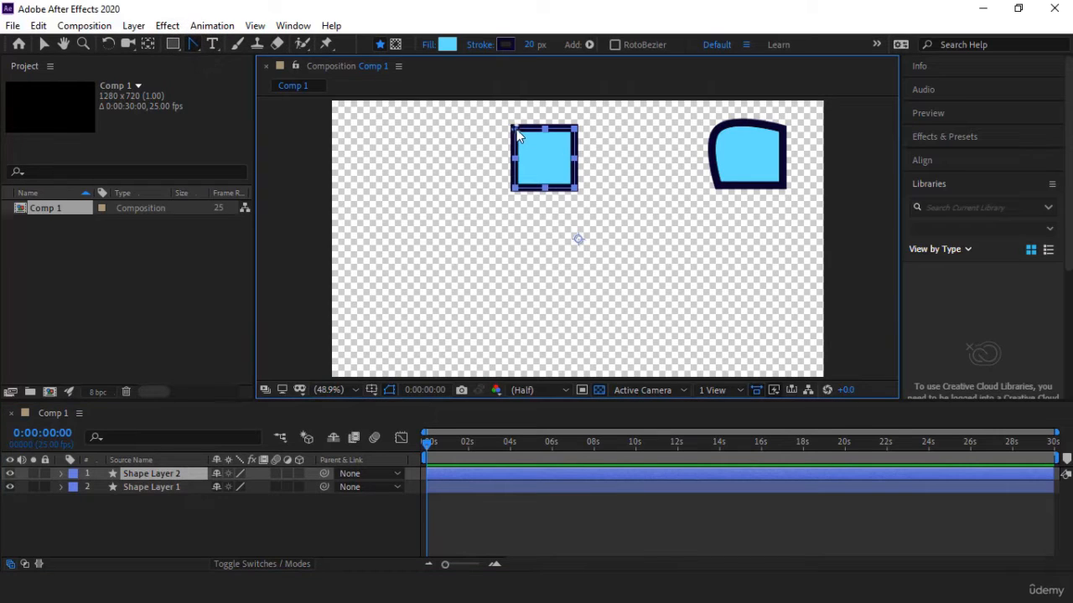
pyautogui.click(514, 130)
# Step: Convert Rectangle Path 1 in Shape Layer 2 to a Bezier path and collapse the layer
pyautogui.click(61, 474)
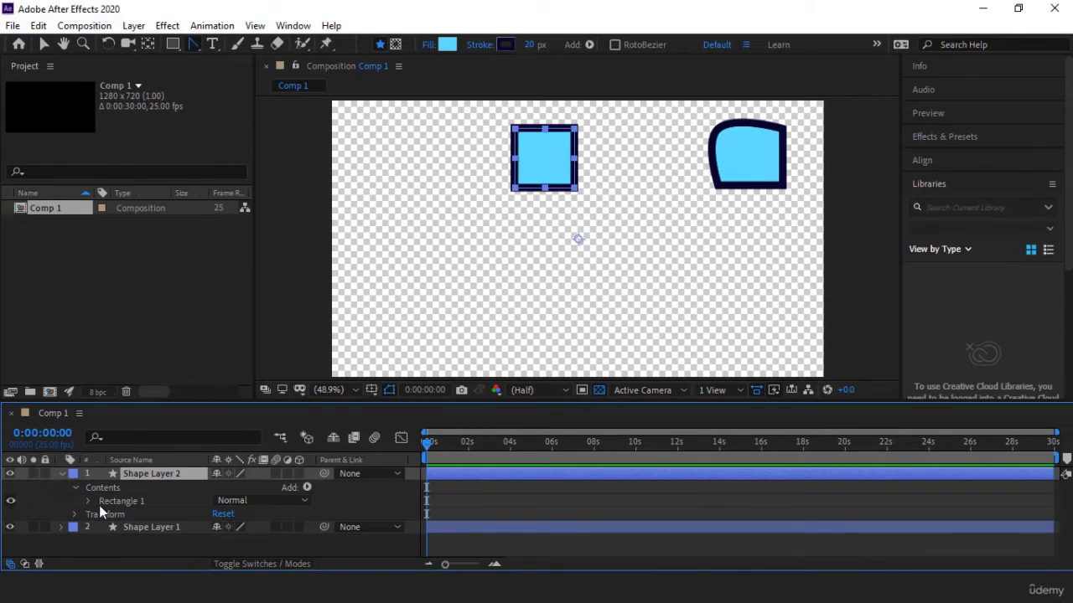
pyautogui.click(88, 501)
pyautogui.rightClick(157, 513)
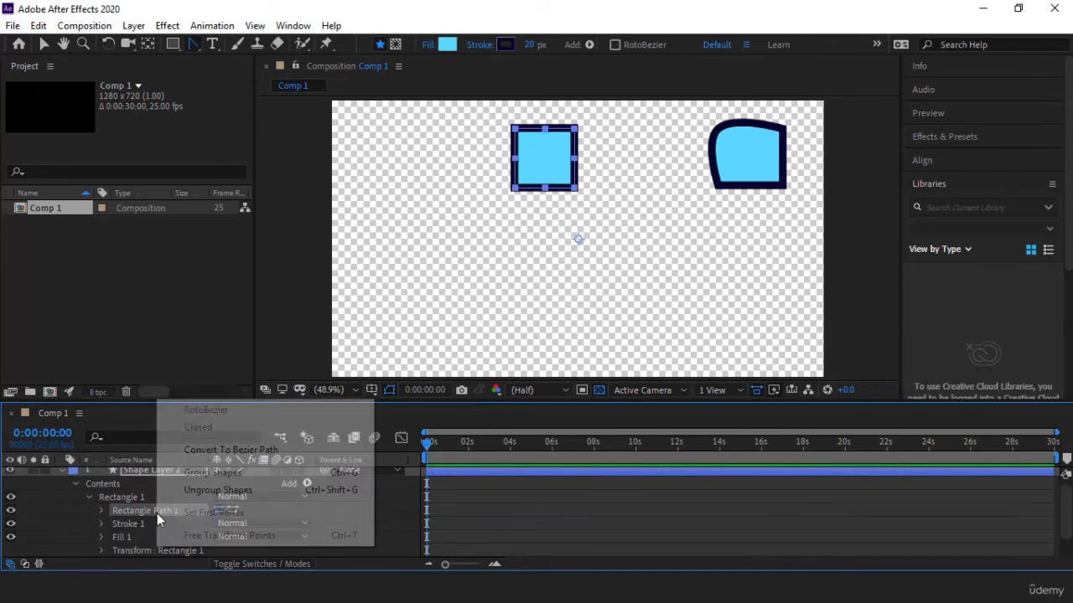
pyautogui.click(245, 456)
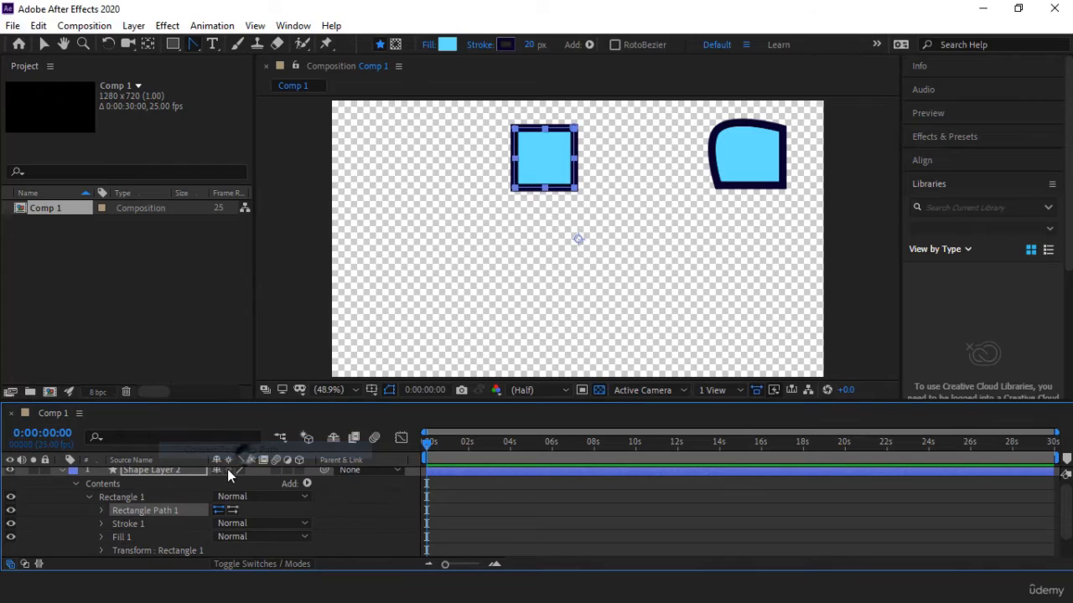
pyautogui.click(61, 471)
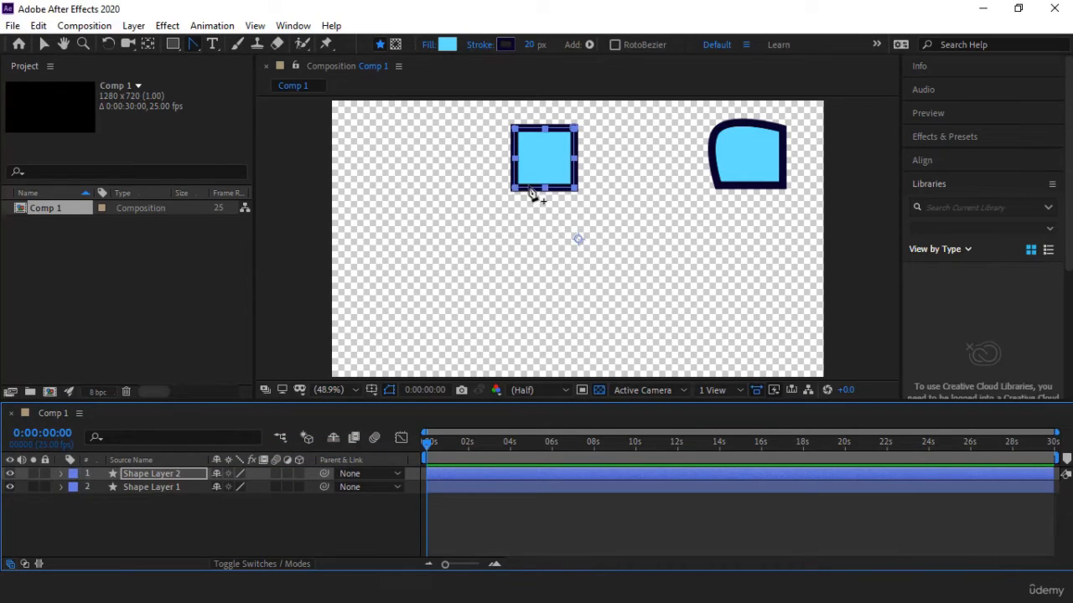
# Step: Try rounding the two left corners of the rectangle in Shape Layer 2 with the Convert Vertex tool and undo both changes
pyautogui.click(514, 129)
pyautogui.click(514, 188)
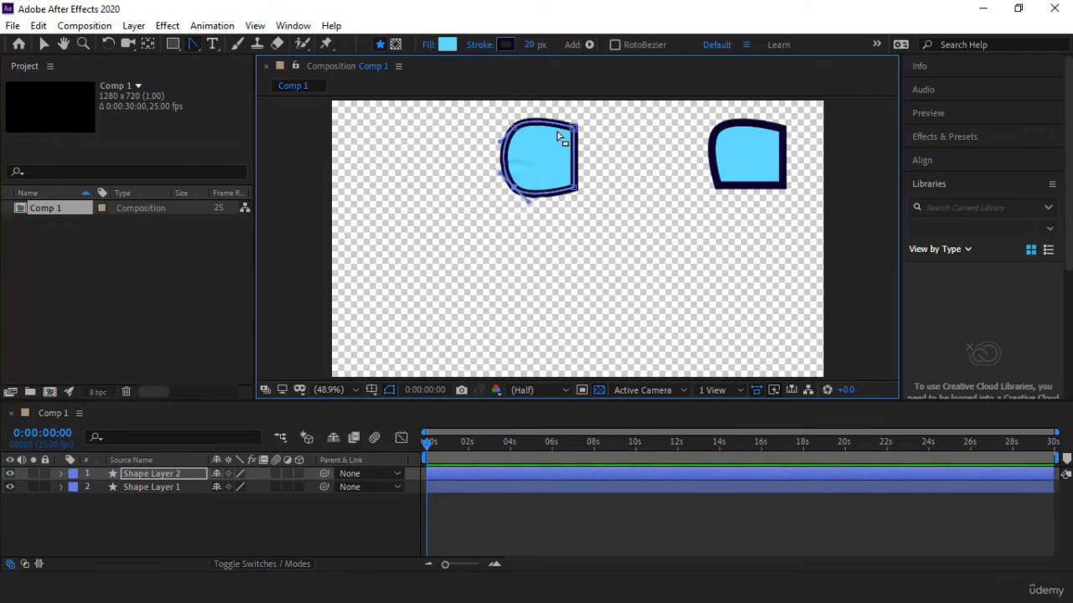
pyautogui.hotkey('ctrl', 'z')
pyautogui.hotkey('ctrl', 'z')
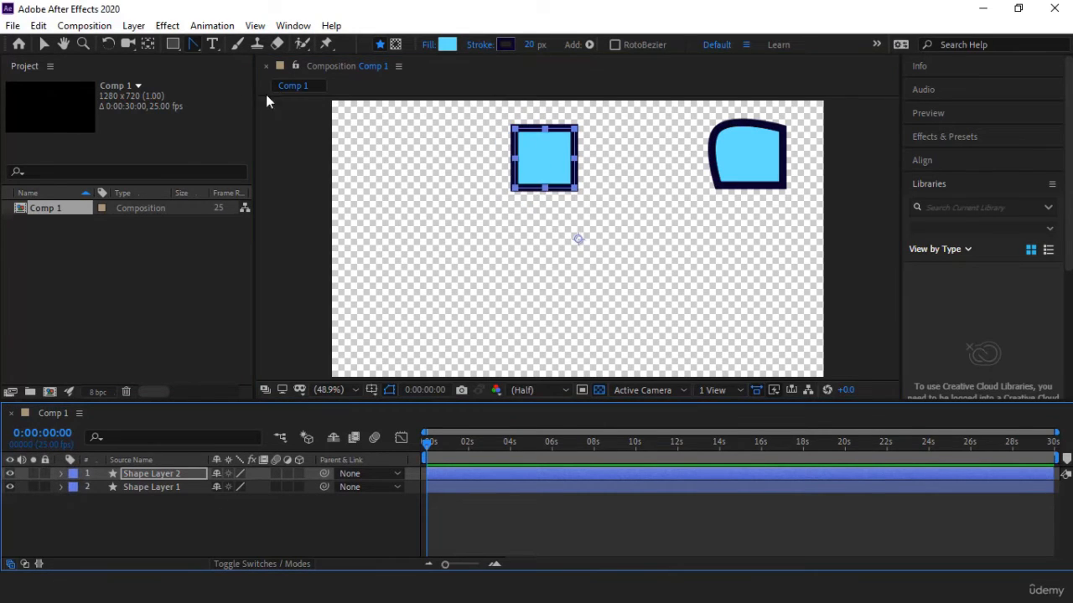
# Step: Draw a near-square rounded rectangle on a new shape layer, left of the square, adjusting its corner roundness while drawing
pyautogui.click(189, 46)
pyautogui.click(229, 46)
pyautogui.click(174, 45)
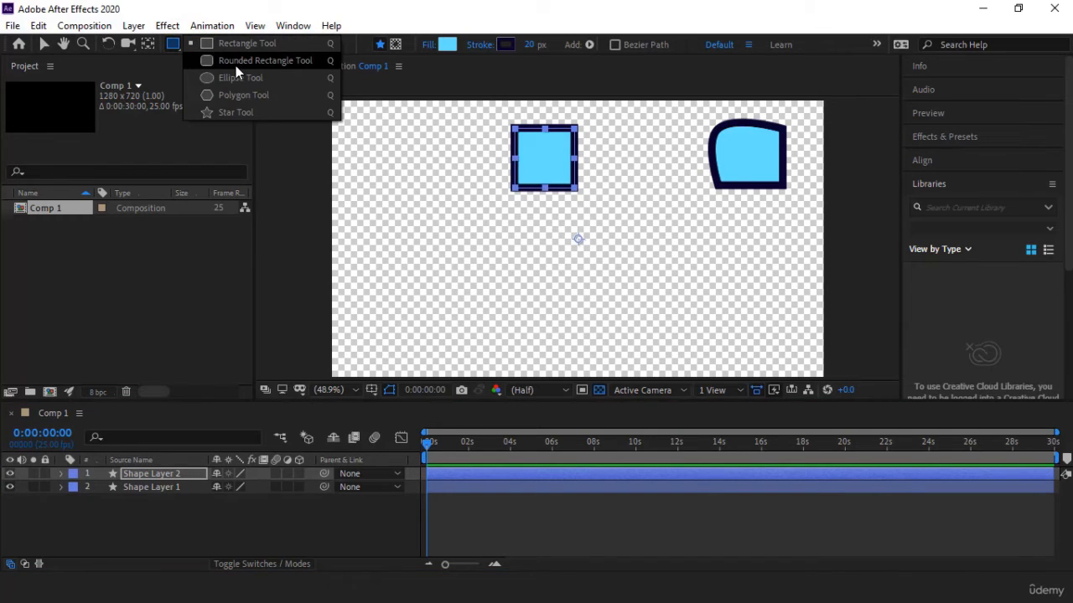
pyautogui.click(236, 66)
pyautogui.moveTo(375, 133)
pyautogui.mouseDown()
pyautogui.moveTo(452, 210)
pyautogui.moveTo(424, 185)
pyautogui.moveTo(437, 205)
pyautogui.moveTo(426, 185)
pyautogui.moveTo(448, 208)
pyautogui.moveTo(455, 195)
pyautogui.moveTo(516, 277)
pyautogui.moveTo(440, 199)
pyautogui.mouseUp()
pyautogui.press('Up')
pyautogui.press('Up')
pyautogui.press('Up')
pyautogui.press('Down')
pyautogui.press('Down')
pyautogui.press('Down')
pyautogui.press('Up')
pyautogui.press('Up')
pyautogui.press('Up')
pyautogui.press('Up')
pyautogui.press('Down')
pyautogui.press('Down')
pyautogui.press('Down')
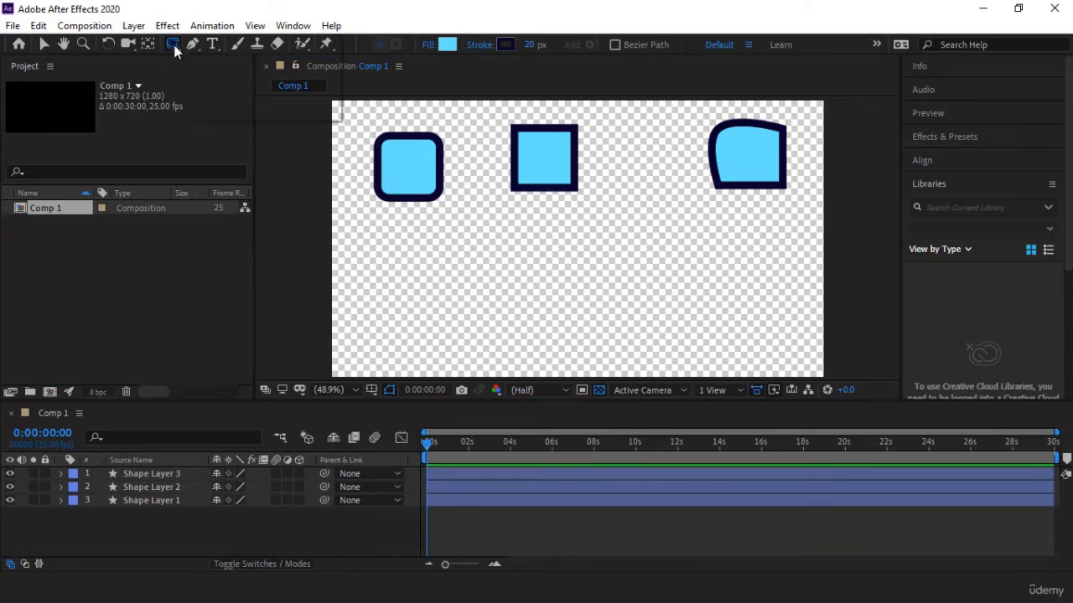
# Step: Draw a circle from its center on a new shape layer below the rounded rectangle, undoing a first freehand oval
pyautogui.click(174, 44)
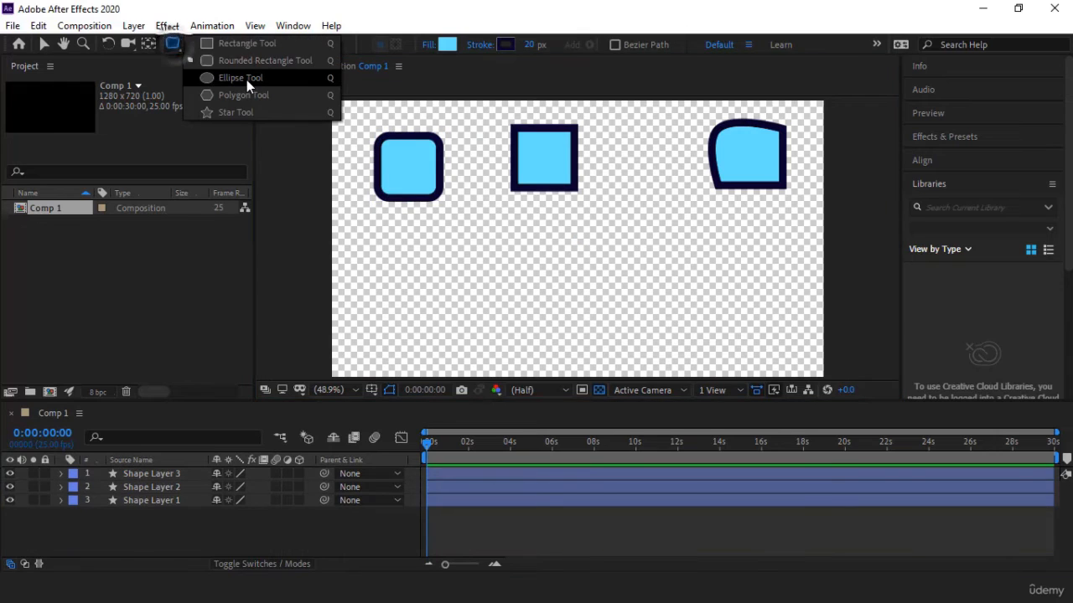
pyautogui.click(246, 80)
pyautogui.moveTo(395, 256); pyautogui.dragTo(459, 325)
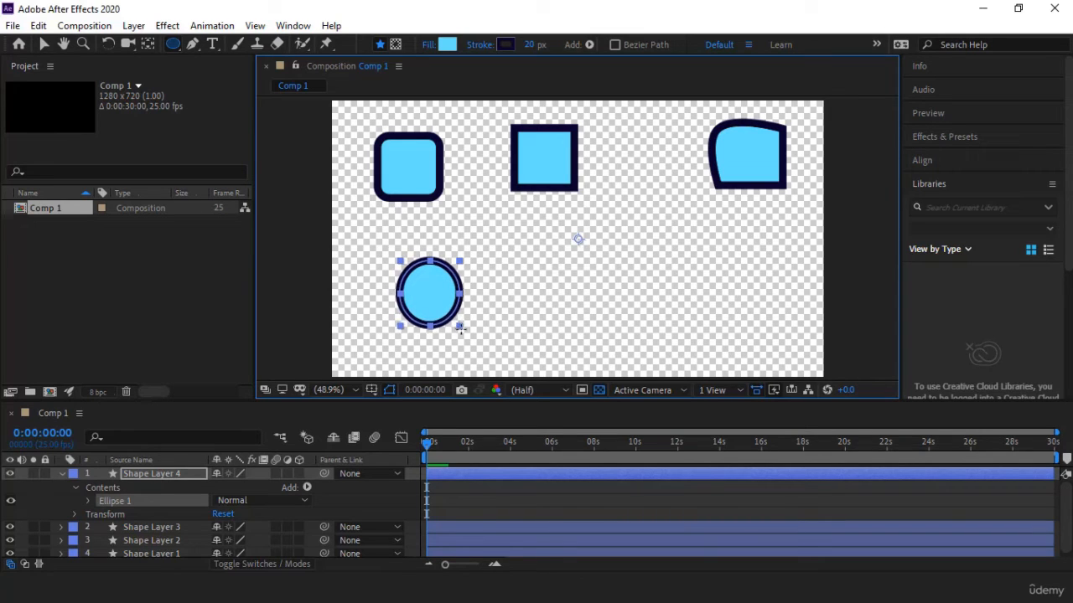
pyautogui.hotkey('ctrl', 'z')
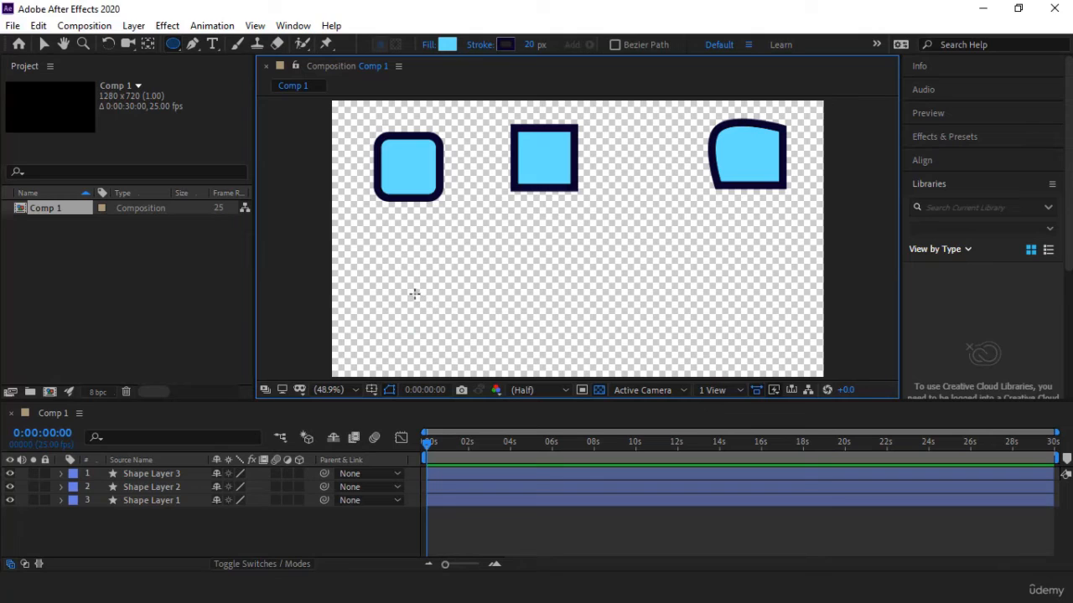
pyautogui.moveTo(412, 290); pyautogui.dragTo(427, 325)
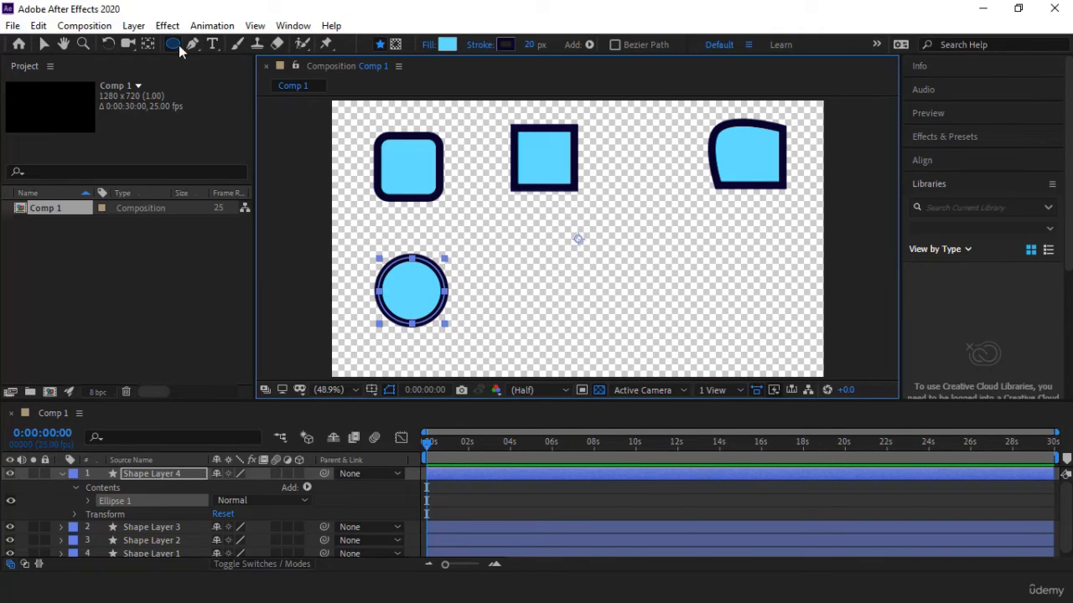
# Step: Draw a seven-sided polygon beside the circle while varying its number of sides, and delete it from Shape Layer 4
pyautogui.moveTo(179, 45); pyautogui.dragTo(253, 98)
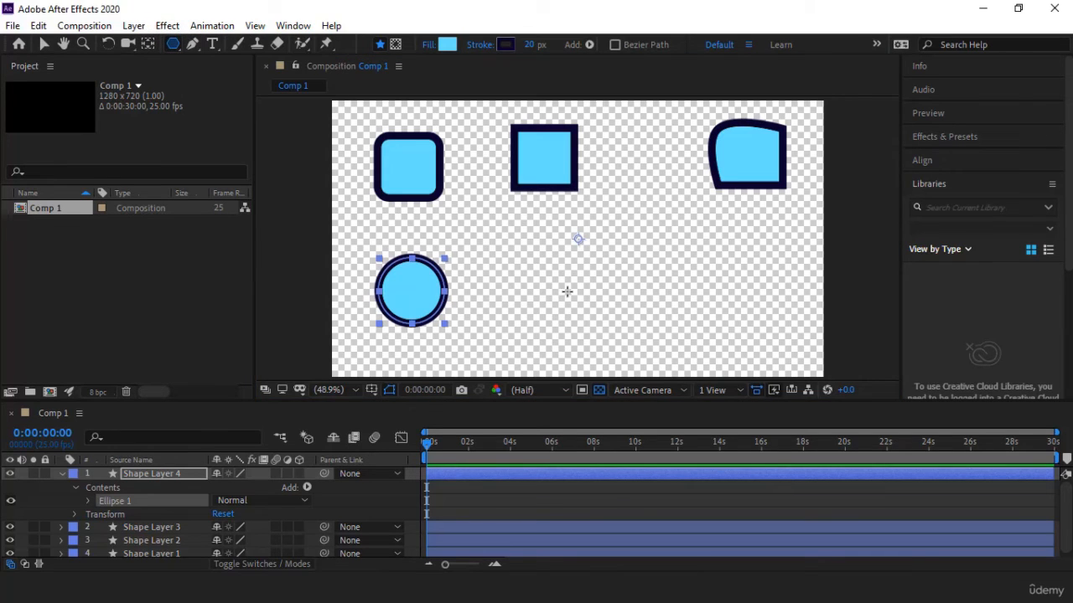
pyautogui.moveTo(567, 291); pyautogui.dragTo(578, 336)
pyautogui.press('Down')
pyautogui.press('Up')
pyautogui.press('Up')
pyautogui.press('Up')
pyautogui.press('Down')
pyautogui.press('Down')
pyautogui.press('Down')
pyautogui.press('Down')
pyautogui.press('Up')
pyautogui.press('Up')
pyautogui.press('Up')
pyautogui.press('Down')
pyautogui.press('Down')
pyautogui.press('Down')
pyautogui.press('Up')
pyautogui.press('Up')
pyautogui.press('Up')
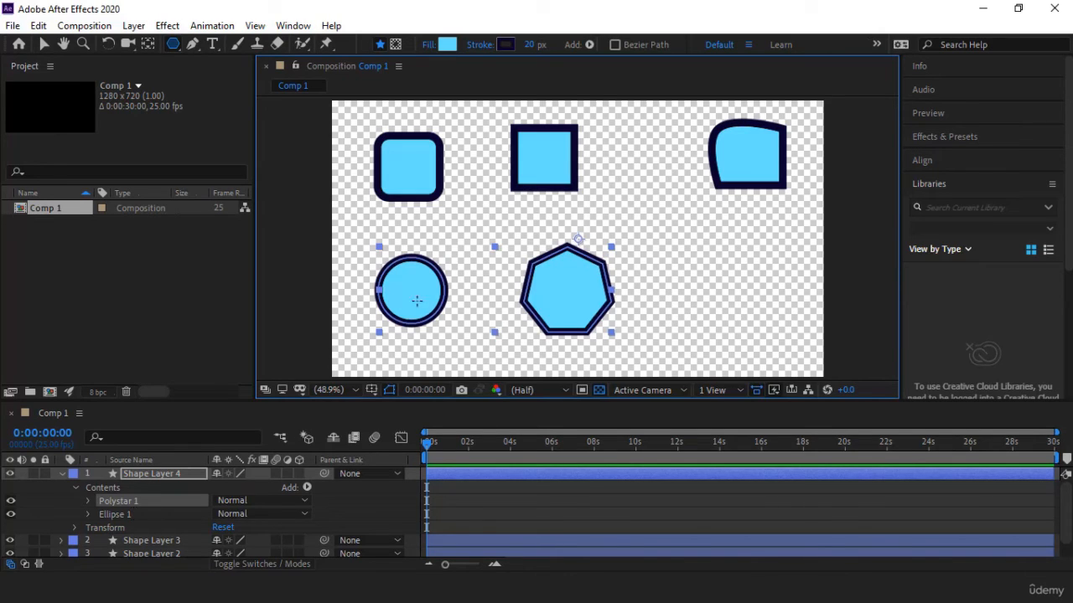
pyautogui.press('Delete')
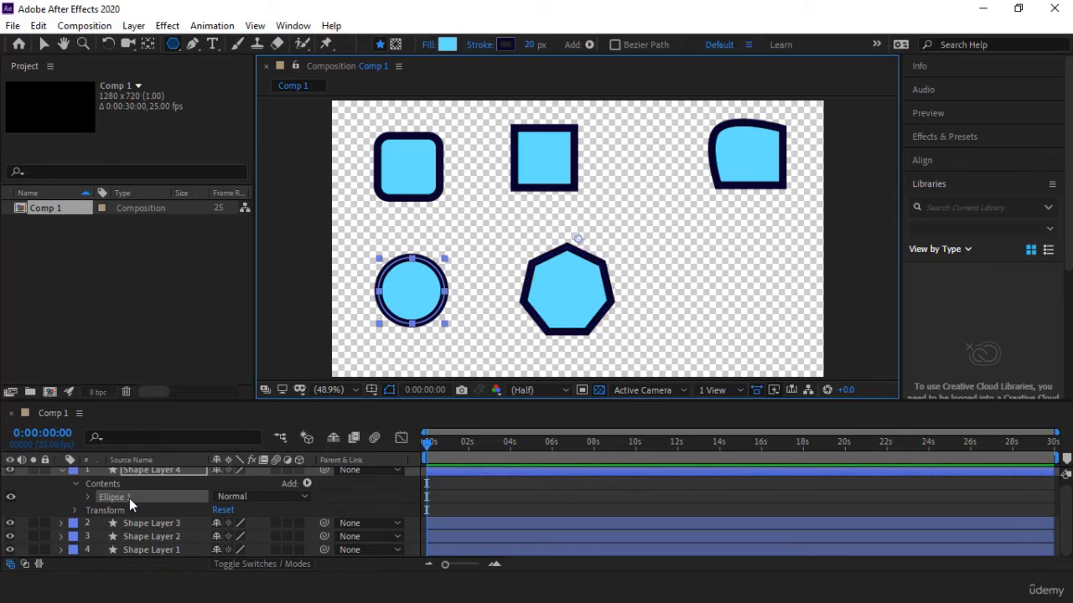
# Step: With no layer selected, draw a pentagon on a new shape layer right of the circle with the Polygon tool
pyautogui.click(62, 474)
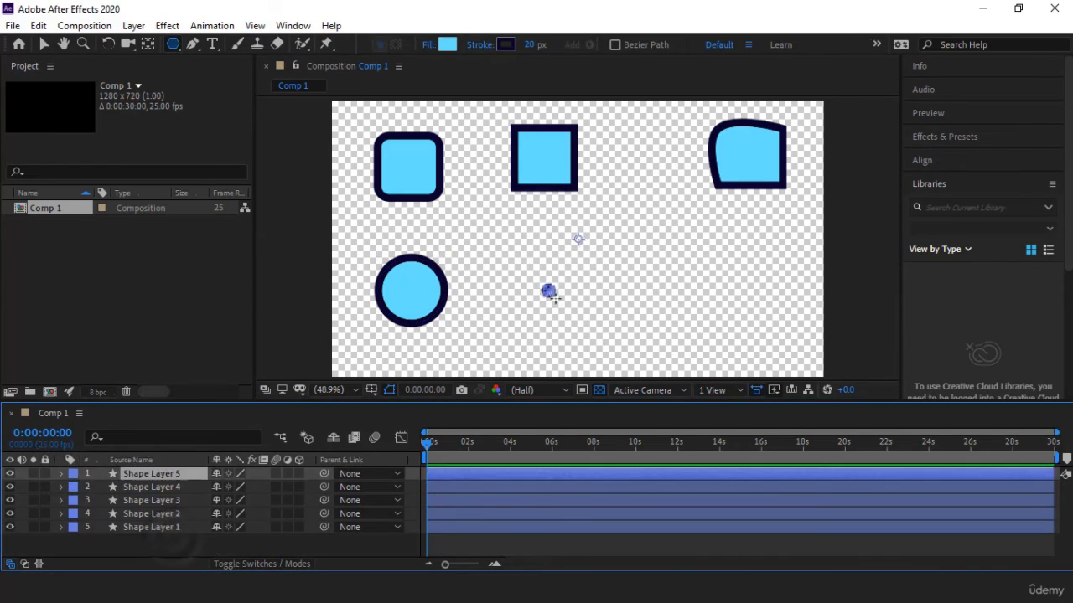
pyautogui.moveTo(549, 290); pyautogui.dragTo(576, 329)
pyautogui.press('Down')
pyautogui.press('Down')
pyautogui.press('Down')
pyautogui.press('Down')
pyautogui.press('Up')
pyautogui.press('Up')
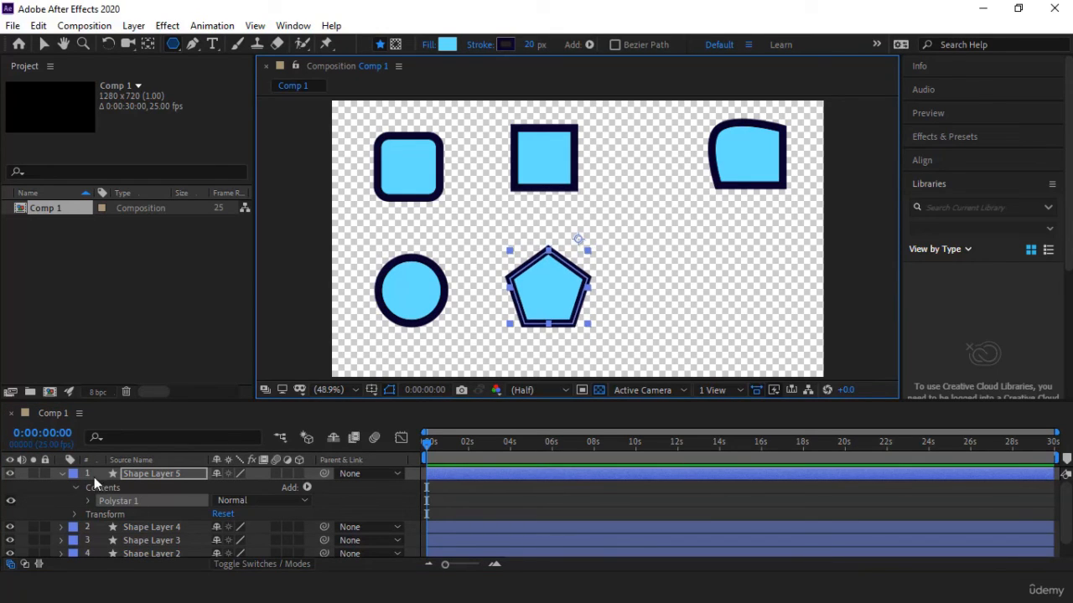
# Step: Draw a five-pointed star on a new shape layer right of the pentagon, varying its number of points while drawing
pyautogui.click(173, 44)
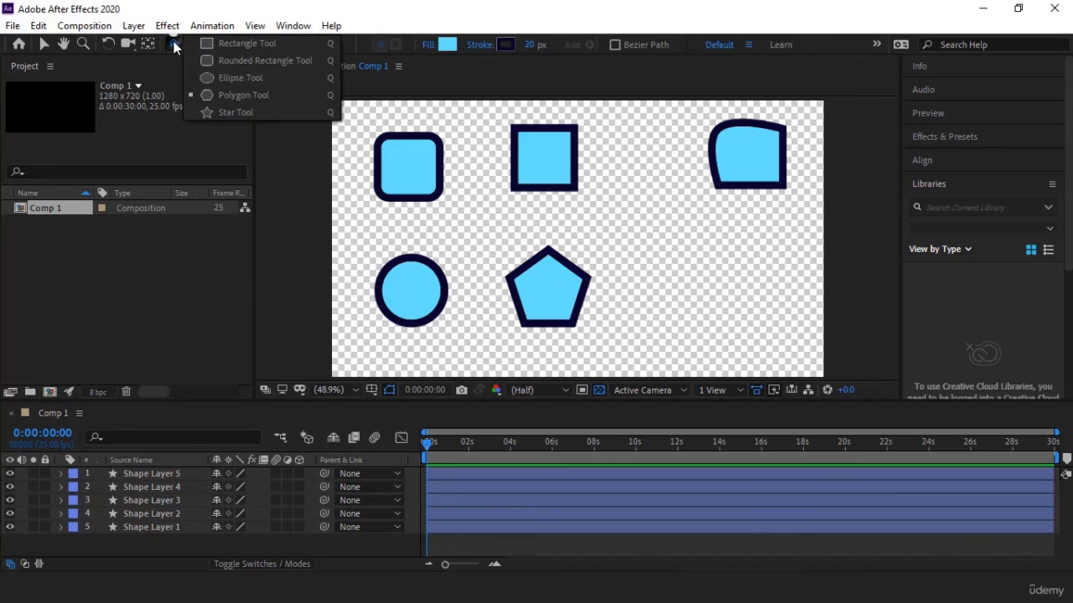
pyautogui.click(235, 112)
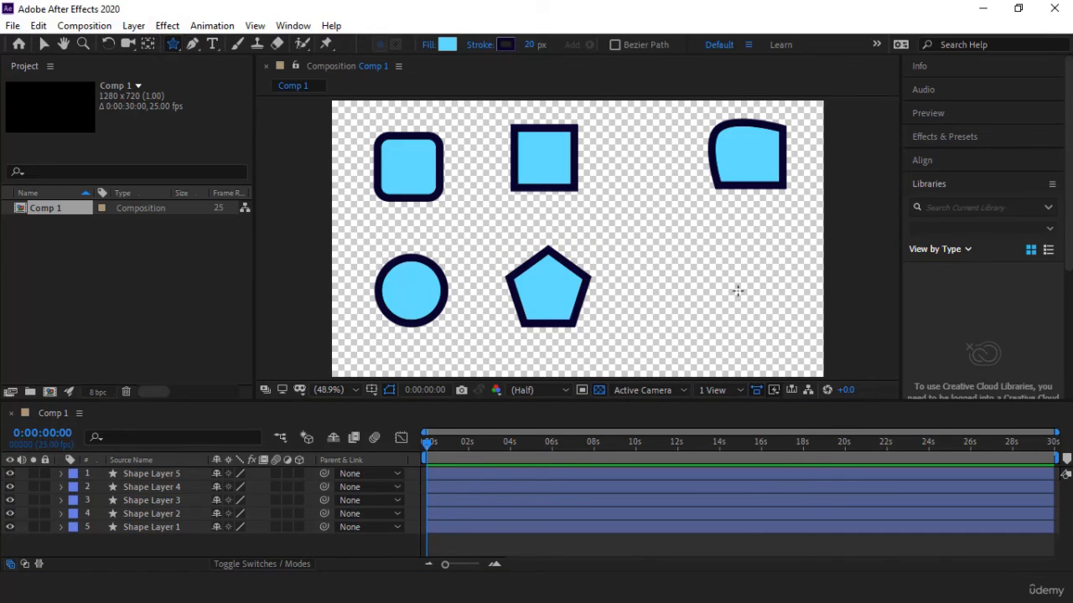
pyautogui.moveTo(713, 288); pyautogui.dragTo(732, 336)
pyautogui.press('Down')
pyautogui.press('Up')
pyautogui.press('Down')
pyautogui.press('Down')
pyautogui.press('Up')
pyautogui.press('Up')
pyautogui.press('Up')
pyautogui.press('Up')
pyautogui.press('Down')
pyautogui.press('Down')
pyautogui.press('Down')
pyautogui.press('Up')
pyautogui.press('Up')
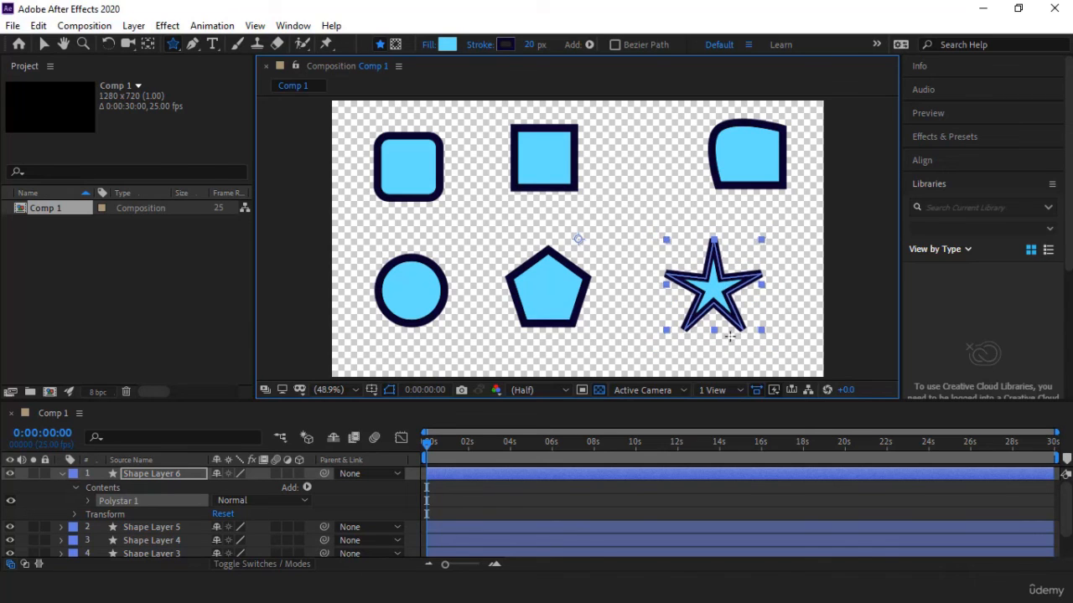